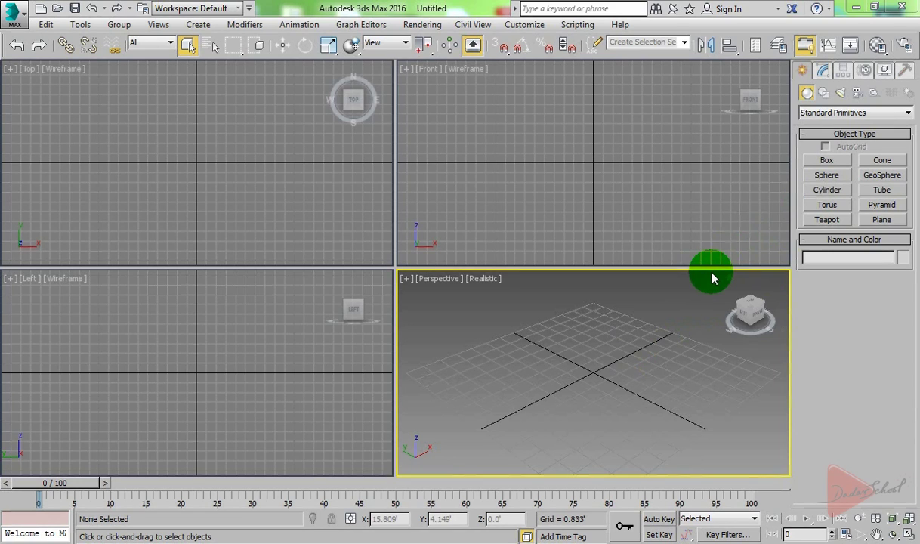
# Create Box001, 4.896' by 3.646' and about 14.4' tall, and maximize the Perspective viewport.
pyautogui.click(819, 163)
pyautogui.moveTo(557, 336); pyautogui.dragTo(606, 410)
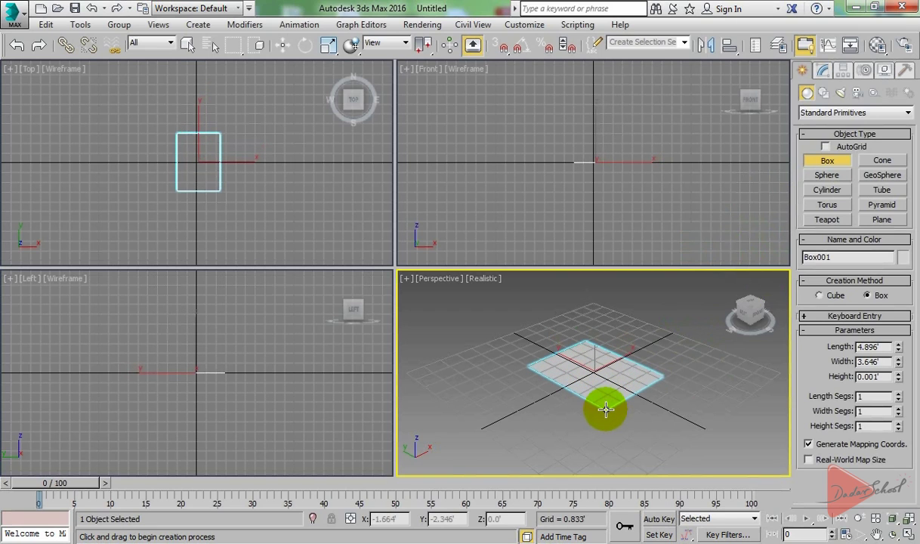
pyautogui.click(613, 311)
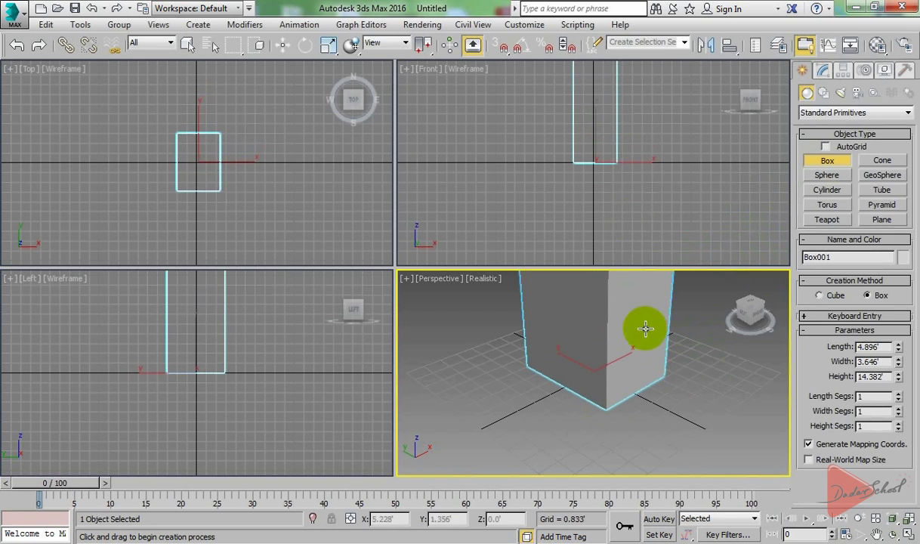
pyautogui.scroll(-4, 631, 422)
pyautogui.hotkey('alt', 'w')
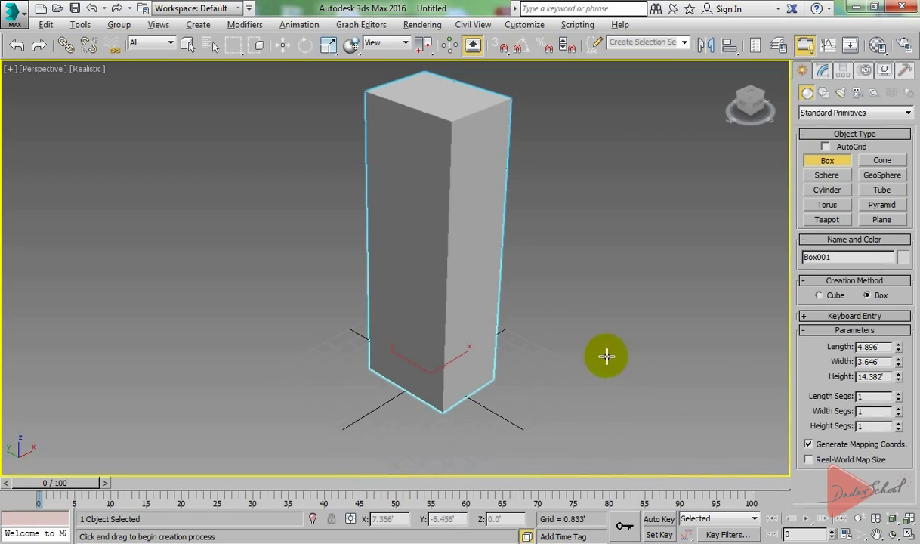
pyautogui.rightClick(558, 314)
pyautogui.moveTo(558, 314)
pyautogui.keyDown('alt'); pyautogui.mouseDown(button='middle')
pyautogui.moveTo(566, 396)
pyautogui.moveTo(501, 365)
pyautogui.moveTo(577, 383)
pyautogui.mouseUp(button='middle'); pyautogui.keyUp('alt')
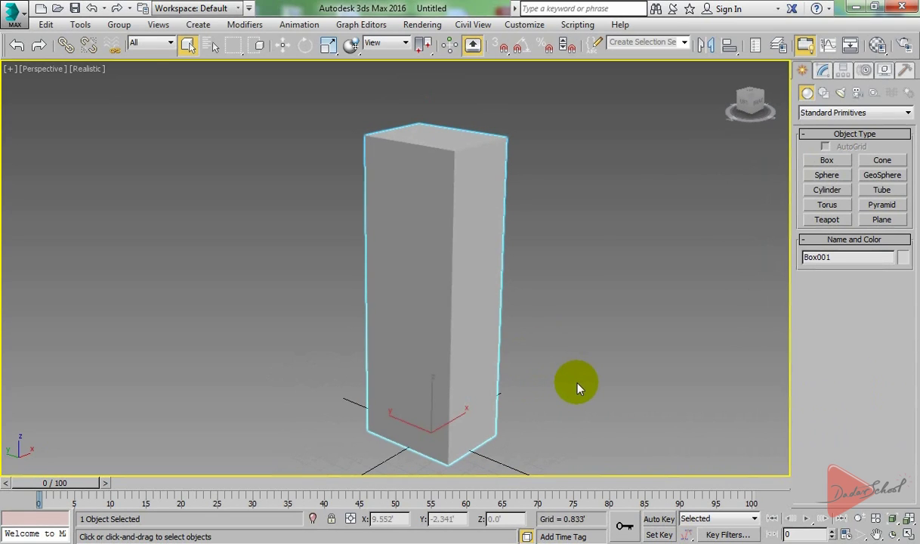
# Turn on Edged Faces (F4) and bring up Box001's Box Parameters in the Modify panel.
pyautogui.press('F4')
pyautogui.moveTo(528, 325)
pyautogui.keyDown('alt'); pyautogui.mouseDown(button='middle')
pyautogui.moveTo(548, 272)
pyautogui.moveTo(503, 195)
pyautogui.moveTo(553, 302)
pyautogui.mouseUp(button='middle'); pyautogui.keyUp('alt')
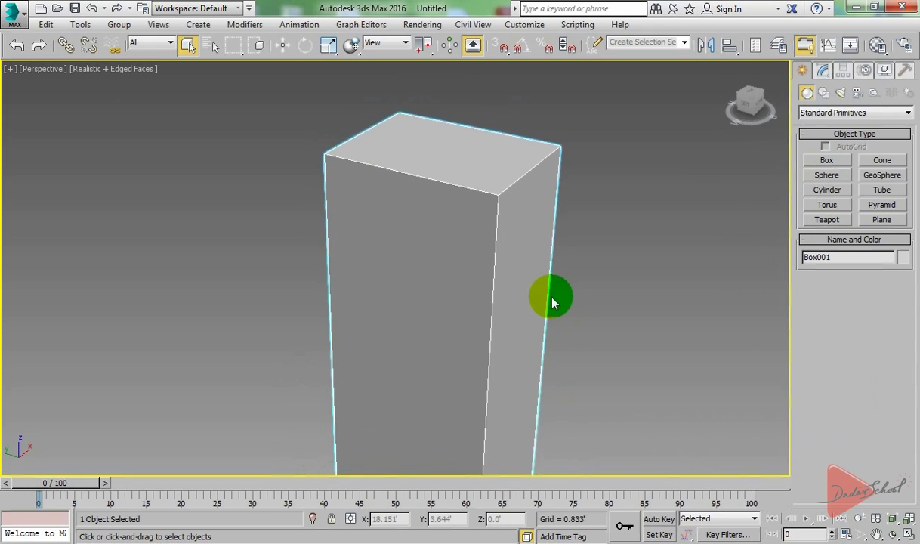
pyautogui.moveTo(551, 303)
pyautogui.keyDown('alt'); pyautogui.mouseDown(button='middle')
pyautogui.moveTo(560, 267)
pyautogui.moveTo(575, 262)
pyautogui.mouseUp(button='middle'); pyautogui.keyUp('alt')
pyautogui.scroll(-1, 575, 263)
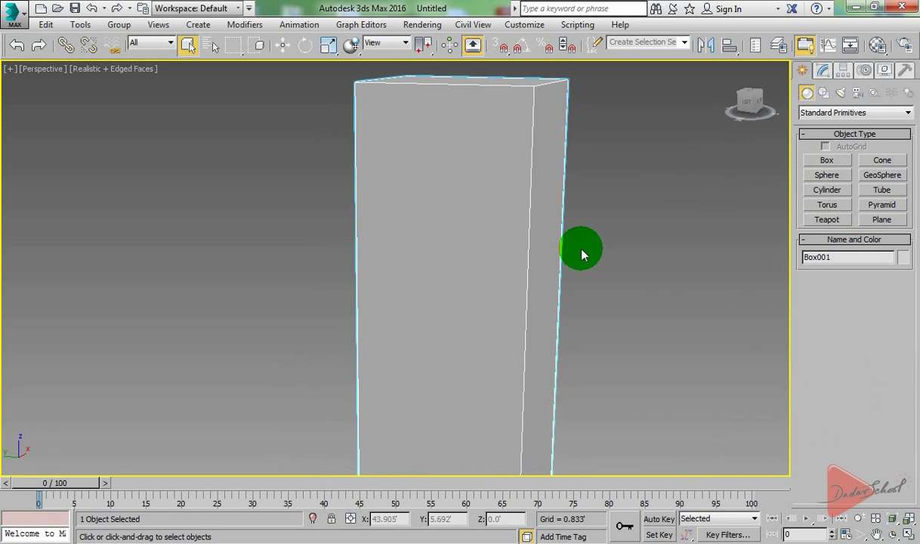
pyautogui.scroll(-3, 582, 264)
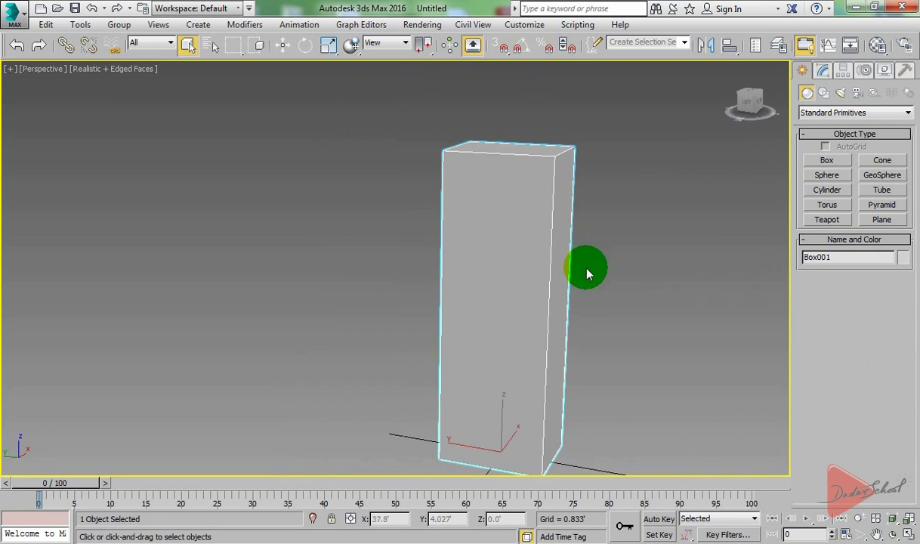
pyautogui.click(826, 74)
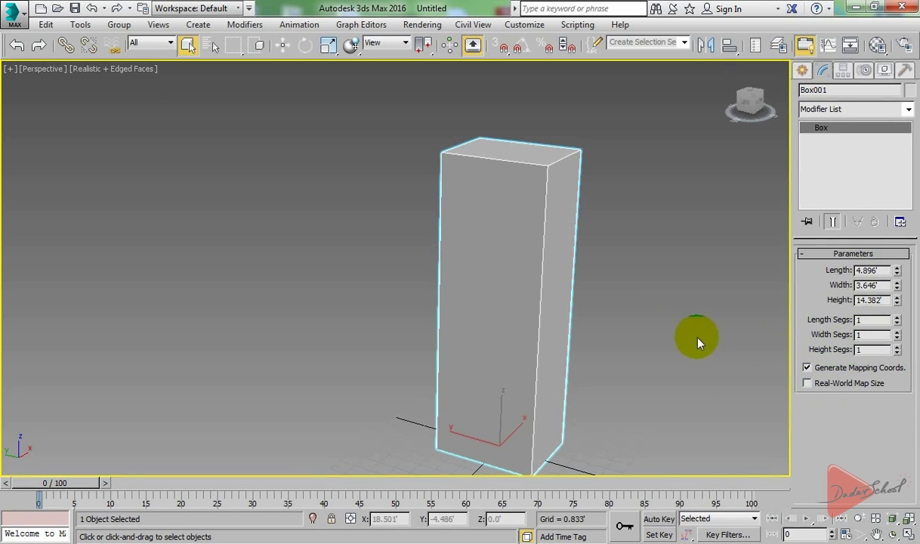
pyautogui.keyDown('alt'); pyautogui.moveTo(700, 341); pyautogui.dragTo(679, 339, button='middle'); pyautogui.keyUp('alt')
# Raise Box001's Length Segs to 4.
pyautogui.click(877, 335)
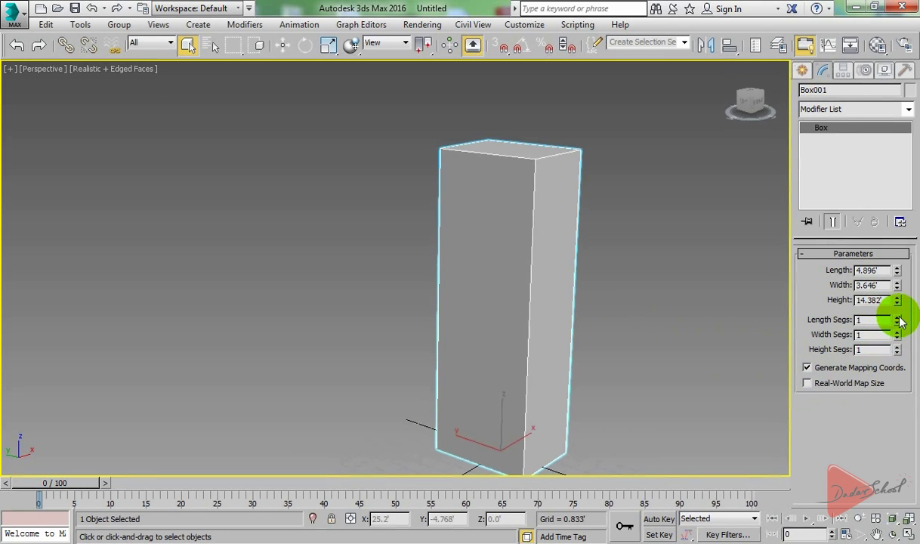
pyautogui.click(898, 318)
pyautogui.click(898, 318)
pyautogui.click(898, 318)
pyautogui.keyDown('alt'); pyautogui.moveTo(559, 240); pyautogui.dragTo(572, 243, button='middle'); pyautogui.keyUp('alt')
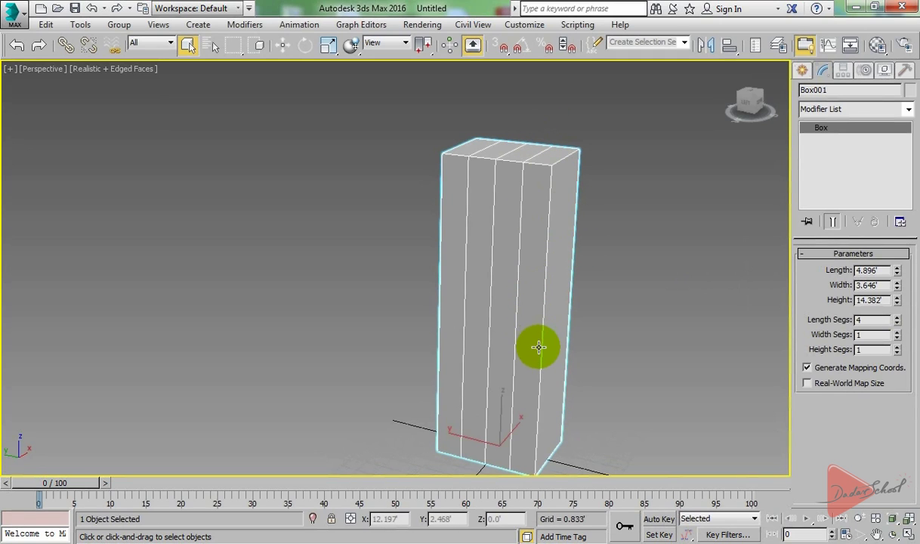
pyautogui.scroll(3, 518, 257)
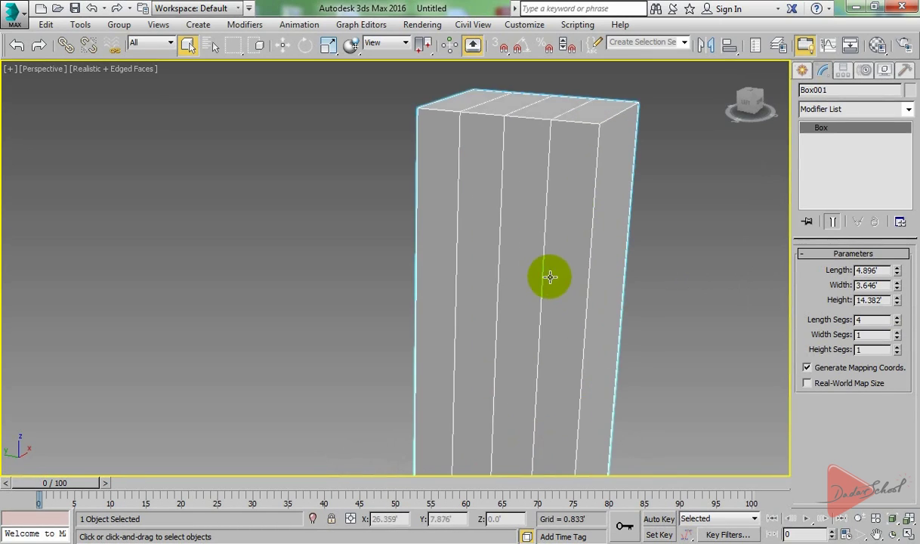
pyautogui.moveTo(550, 327)
pyautogui.mouseDown(button='middle')
pyautogui.moveTo(536, 312)
pyautogui.moveTo(535, 325)
pyautogui.mouseUp(button='middle')
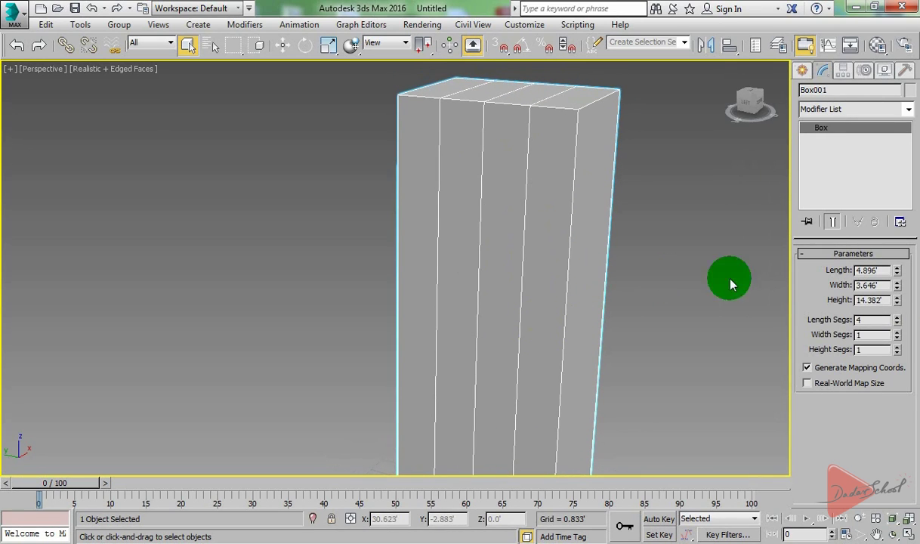
pyautogui.moveTo(667, 339); pyautogui.dragTo(636, 340, button='middle')
# Set Box001's Width Segs to 3 and Height Segs to 6.
pyautogui.click(895, 333)
pyautogui.click(896, 333)
pyautogui.keyDown('alt'); pyautogui.moveTo(622, 282); pyautogui.dragTo(596, 292, button='middle'); pyautogui.keyUp('alt')
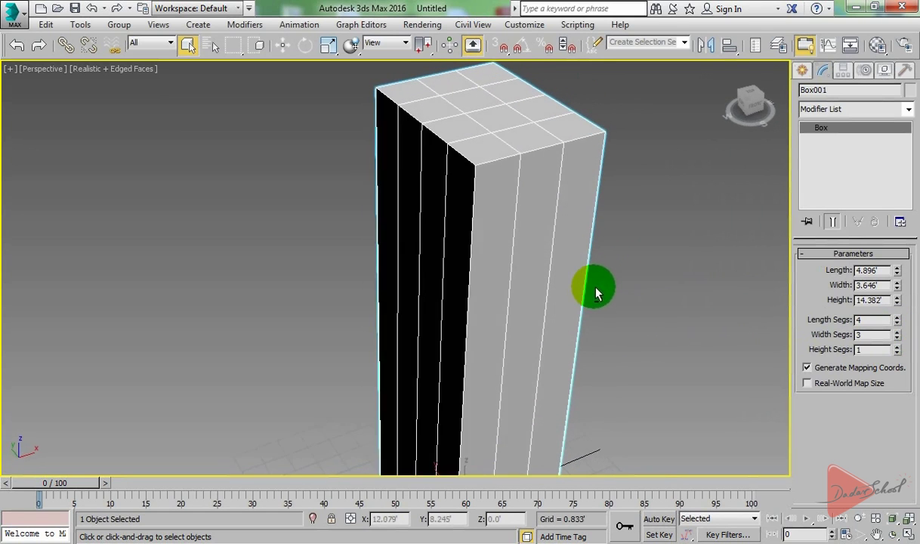
pyautogui.click(897, 333)
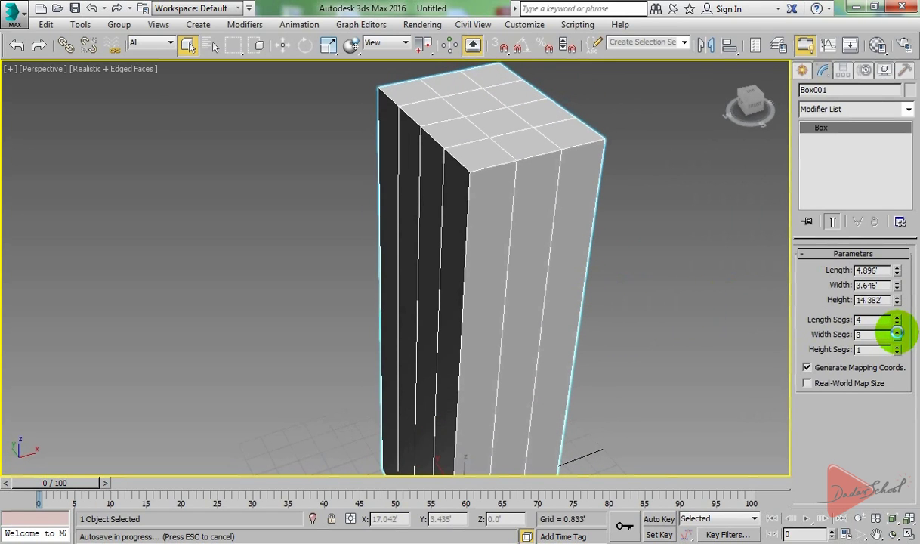
pyautogui.keyDown('alt'); pyautogui.moveTo(657, 306); pyautogui.dragTo(640, 311, button='middle'); pyautogui.keyUp('alt')
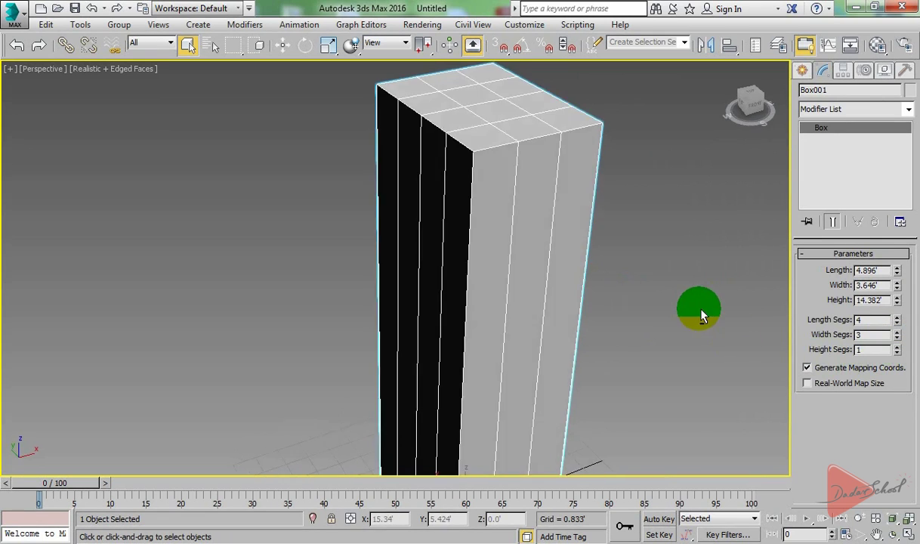
pyautogui.click(896, 347)
pyautogui.click(896, 347)
pyautogui.click(897, 347)
pyautogui.click(896, 347)
pyautogui.scroll(-3, 524, 260)
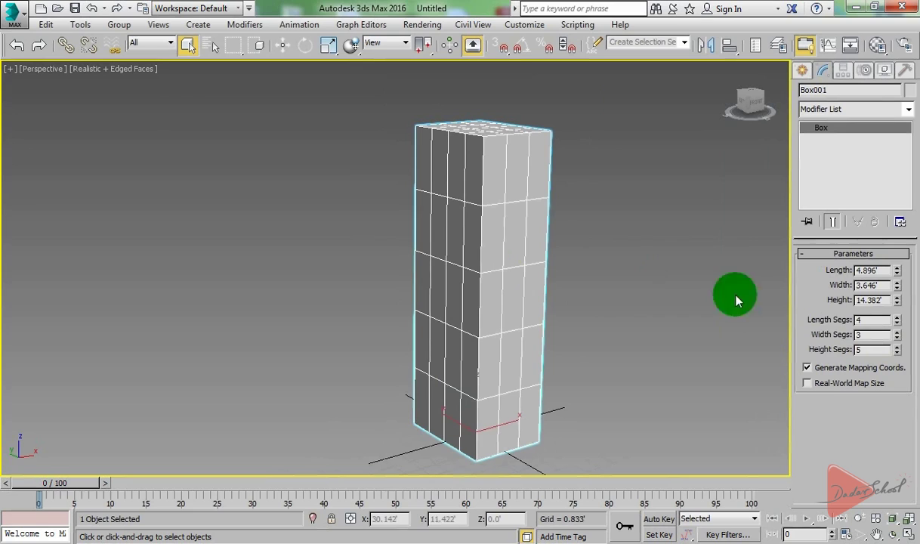
pyautogui.click(897, 347)
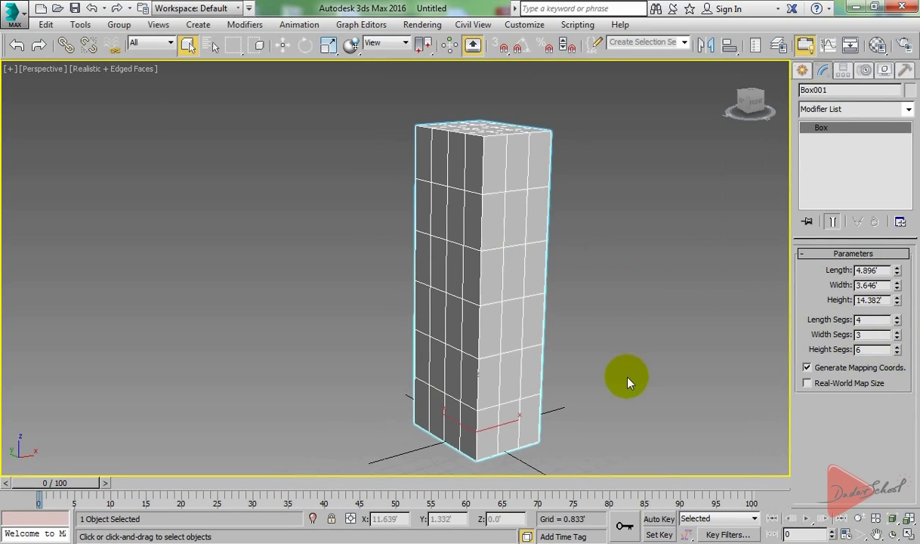
pyautogui.moveTo(566, 353)
pyautogui.keyDown('alt'); pyautogui.mouseDown(button='middle')
pyautogui.moveTo(733, 337)
pyautogui.moveTo(743, 321)
pyautogui.mouseUp(button='middle'); pyautogui.keyUp('alt')
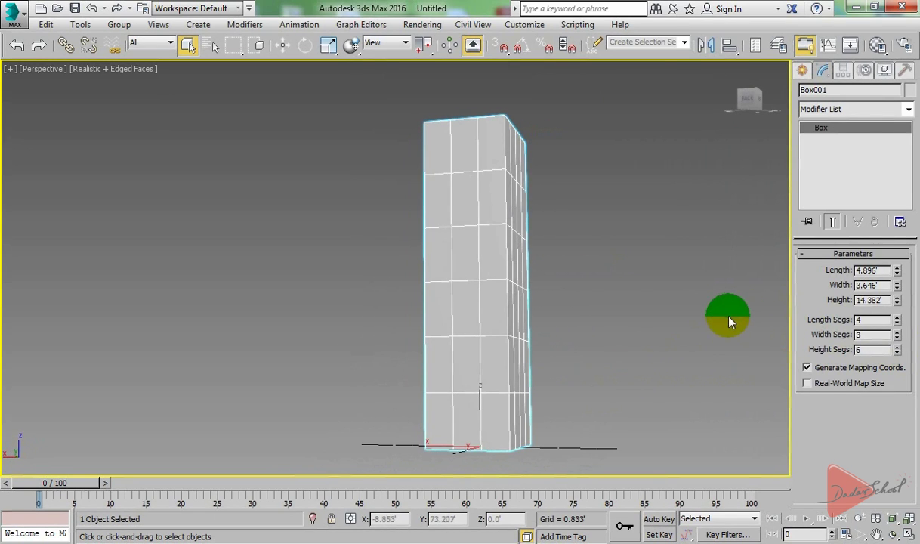
pyautogui.keyDown('alt'); pyautogui.moveTo(742, 321); pyautogui.dragTo(671, 339, button='middle'); pyautogui.keyUp('alt')
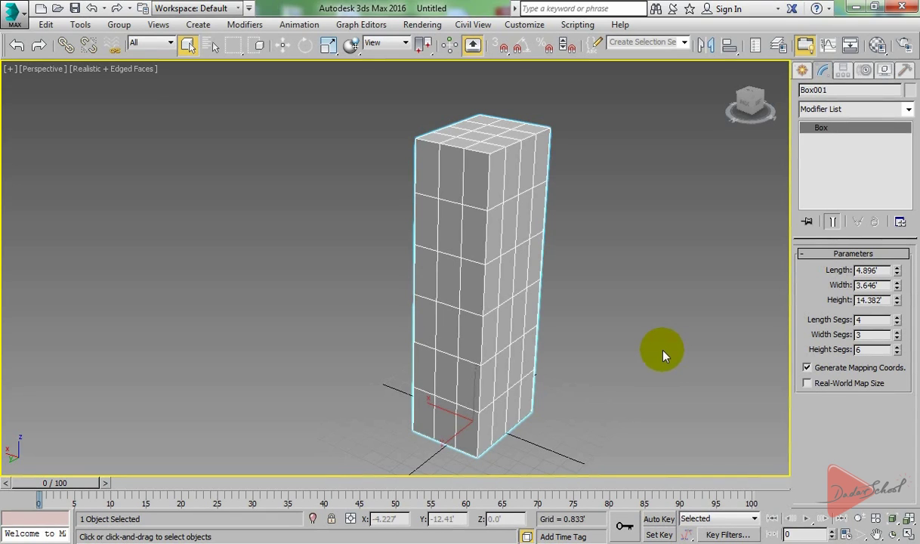
pyautogui.click(710, 304)
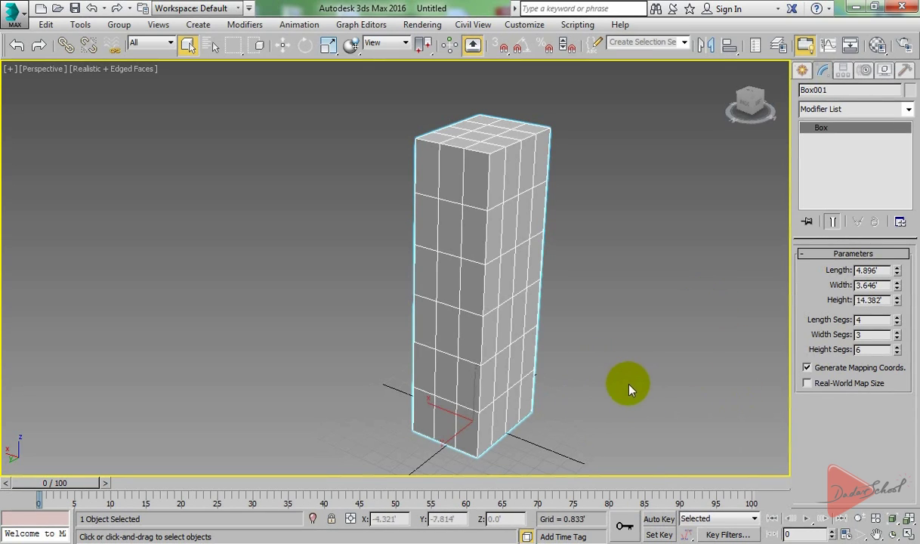
pyautogui.moveTo(630, 363)
pyautogui.keyDown('alt'); pyautogui.mouseDown(button='middle')
pyautogui.moveTo(651, 391)
pyautogui.moveTo(636, 363)
pyautogui.moveTo(613, 364)
pyautogui.mouseUp(button='middle'); pyautogui.keyUp('alt')
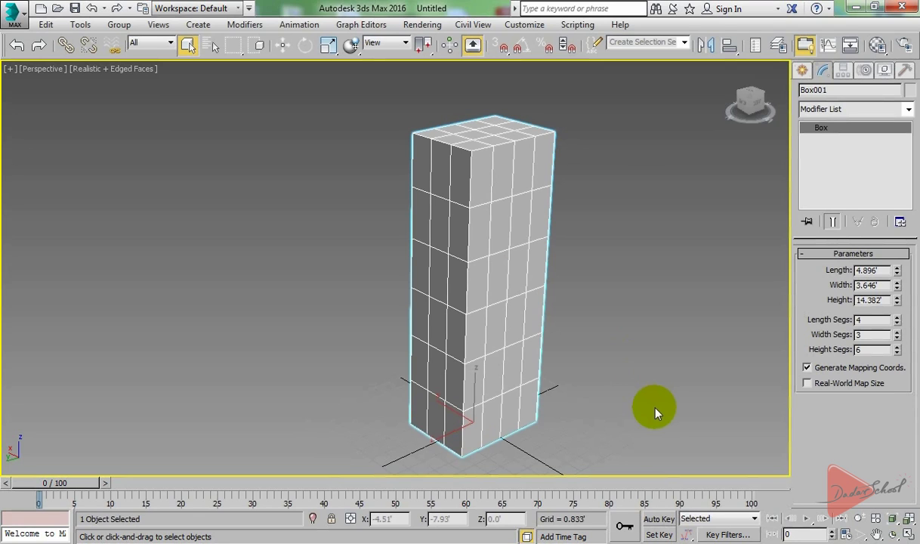
pyautogui.click(637, 220)
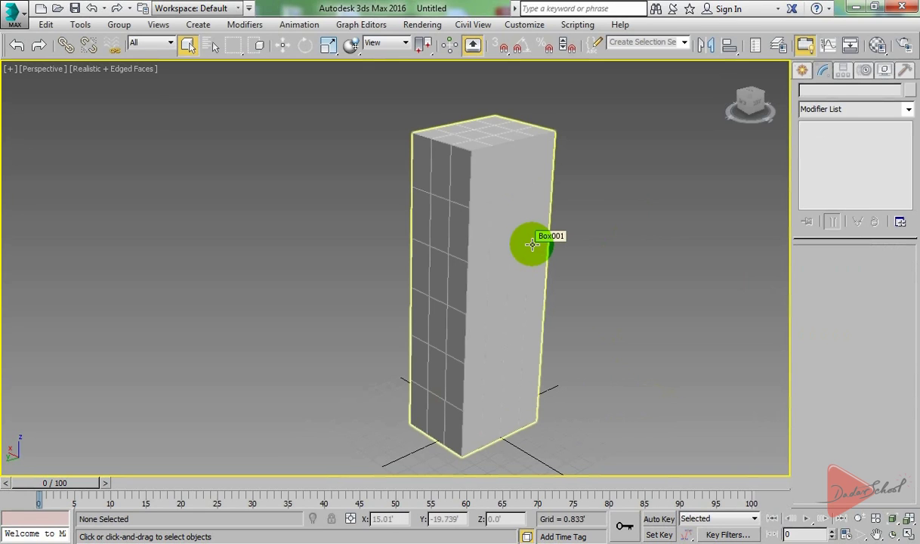
pyautogui.click(505, 283)
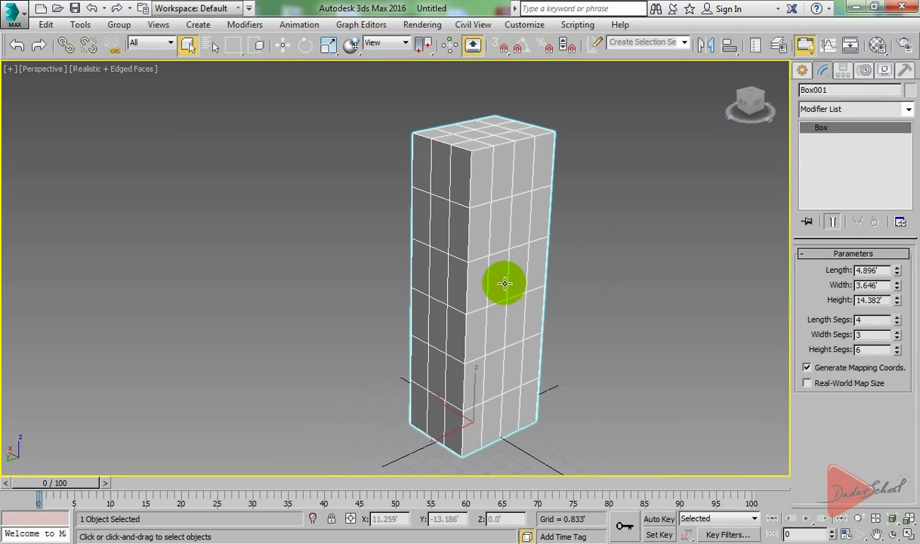
# Apply Bend from the Object-Space Modifiers in Box001's Modifier List, angle left at 0.
pyautogui.click(825, 111)
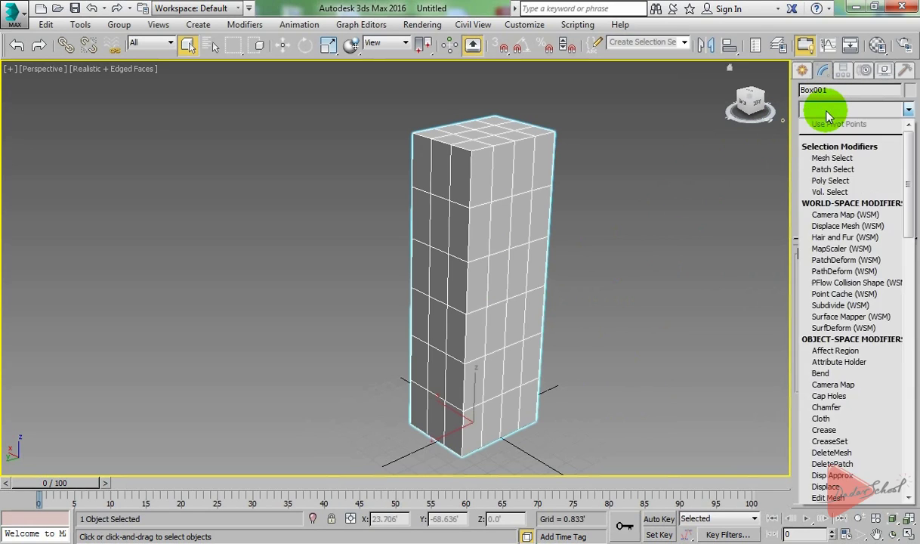
pyautogui.scroll(-2, 838, 302)
pyautogui.scroll(-2, 827, 234)
pyautogui.scroll(-5, 826, 229)
pyautogui.scroll(-6, 825, 228)
pyautogui.scroll(-4, 866, 360)
pyautogui.scroll(2, 867, 391)
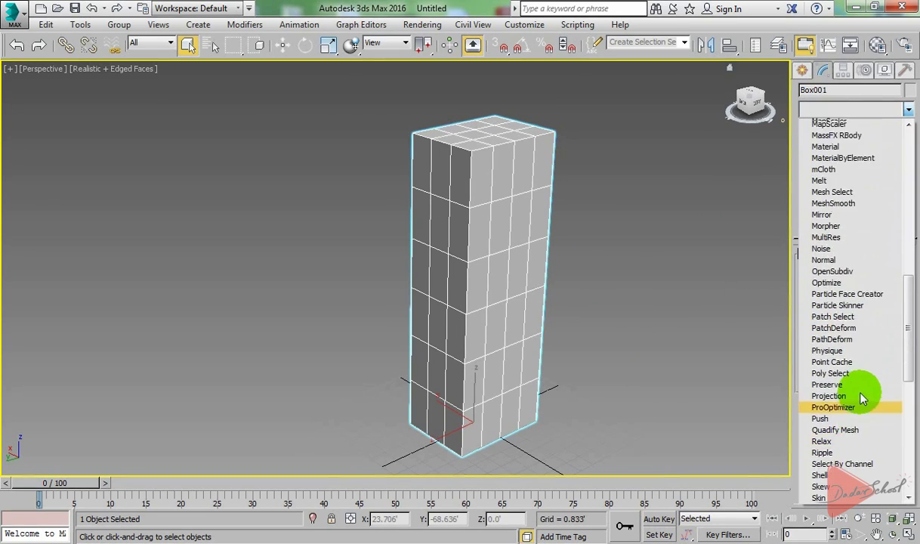
pyautogui.scroll(3, 863, 288)
pyautogui.scroll(3, 859, 291)
pyautogui.scroll(1, 858, 242)
pyautogui.scroll(1, 859, 225)
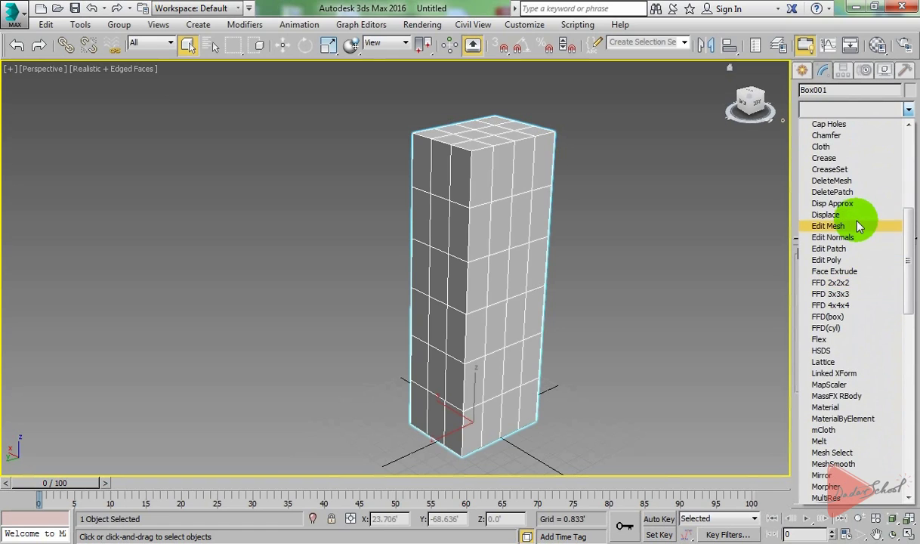
pyautogui.scroll(1, 859, 229)
pyautogui.scroll(2, 857, 234)
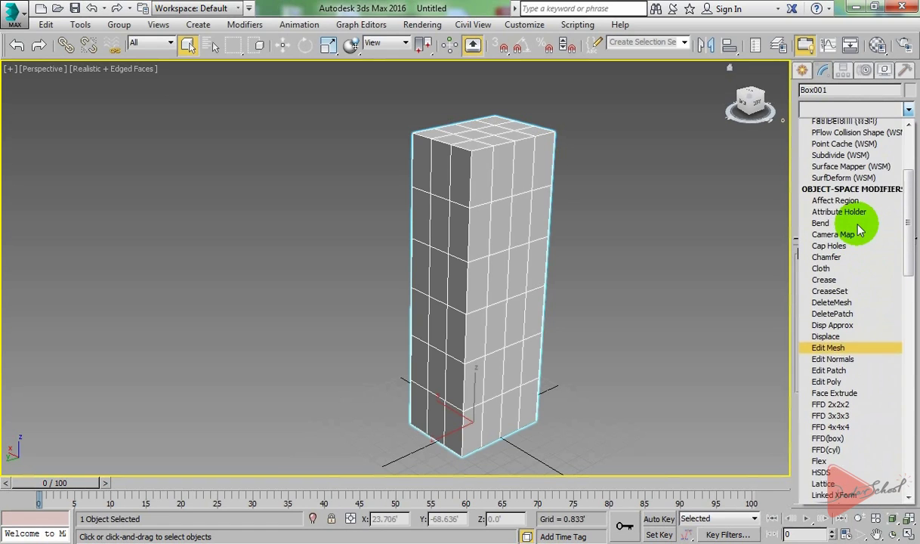
pyautogui.scroll(1, 854, 240)
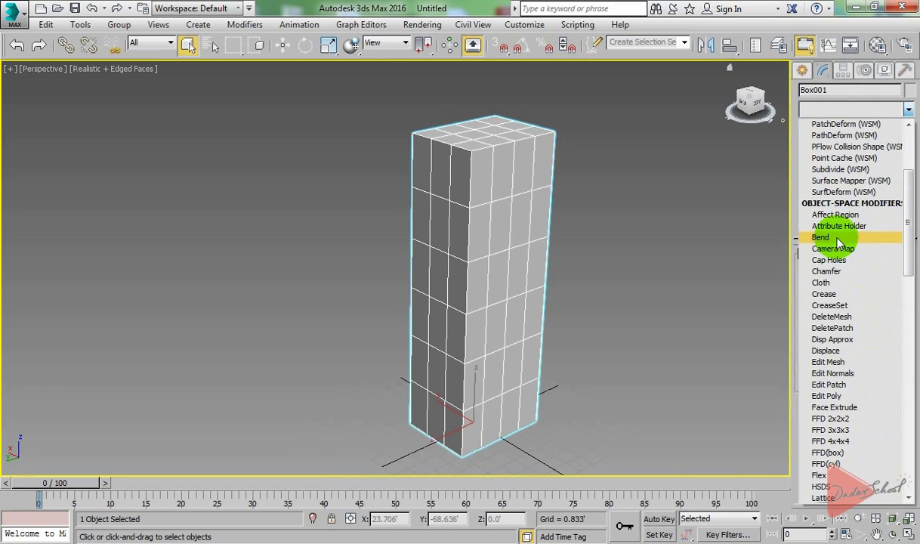
pyautogui.click(837, 238)
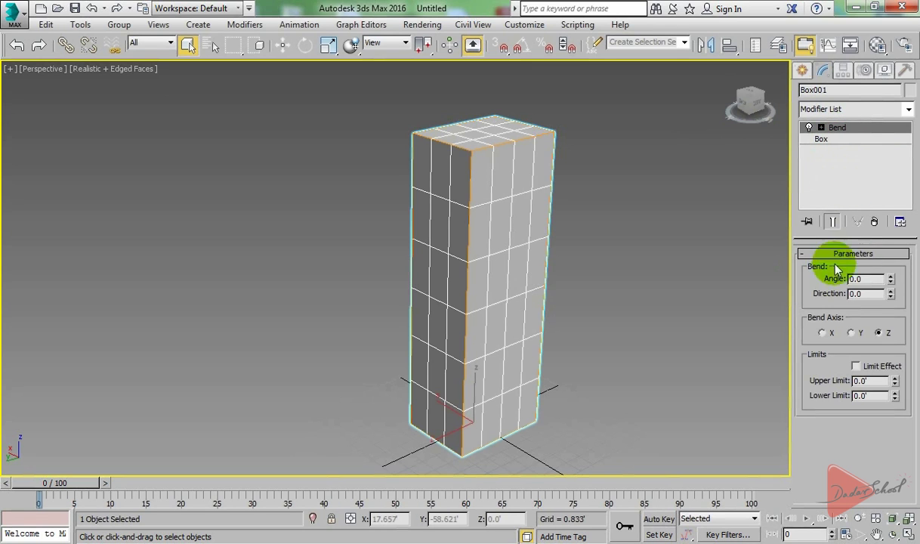
# Set Box001's Bend angle to 111.5 and direction to 111.0 about Z.
pyautogui.keyDown('alt'); pyautogui.moveTo(661, 298); pyautogui.dragTo(688, 283, button='middle'); pyautogui.keyUp('alt')
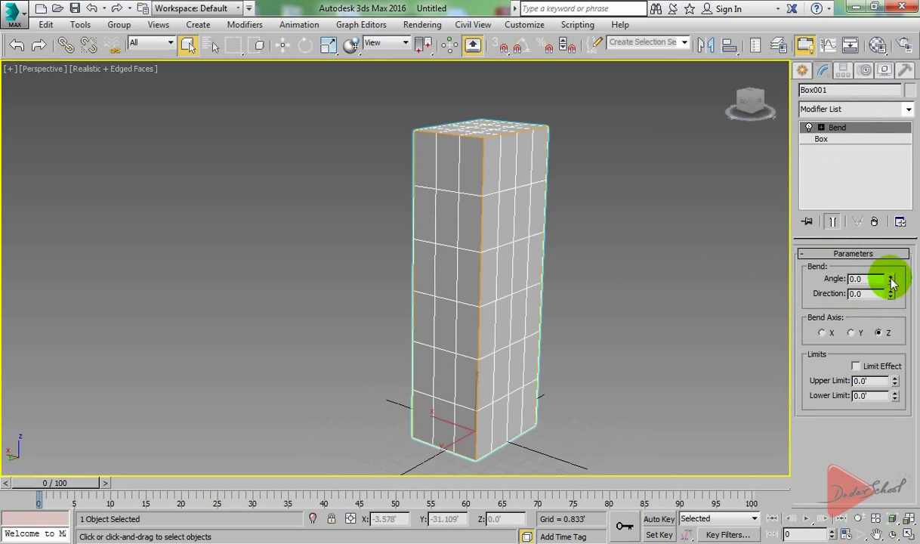
pyautogui.moveTo(892, 281); pyautogui.dragTo(869, 214)
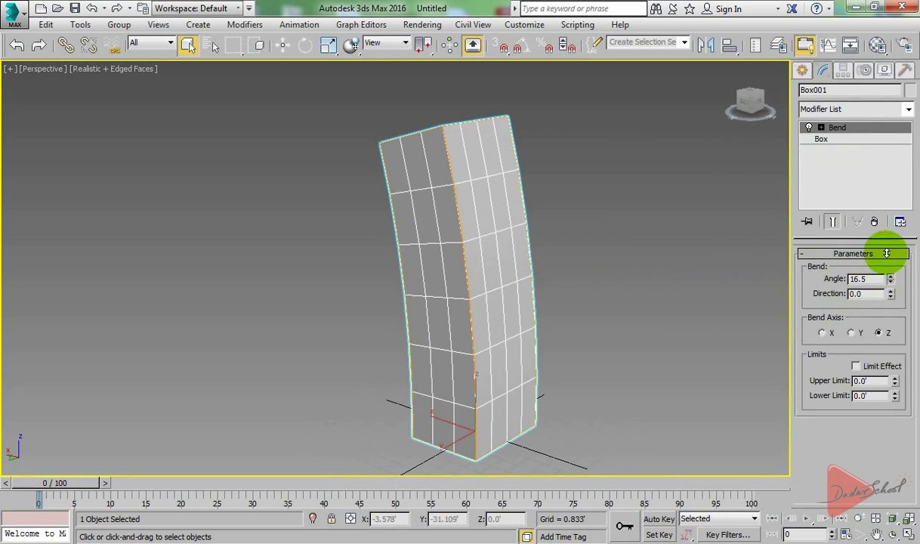
pyautogui.moveTo(854, 181); pyautogui.dragTo(823, 119)
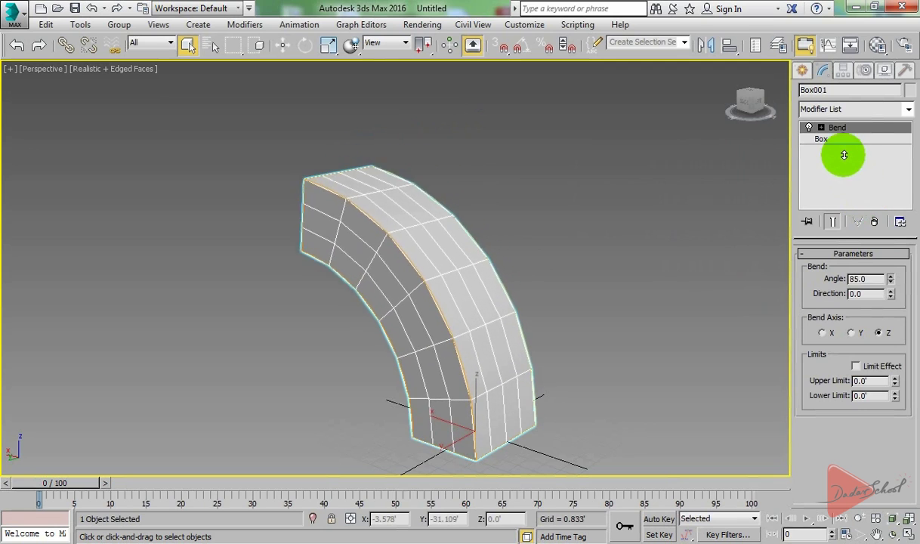
pyautogui.moveTo(574, 294)
pyautogui.keyDown('alt'); pyautogui.mouseDown(button='middle')
pyautogui.moveTo(601, 304)
pyautogui.moveTo(673, 273)
pyautogui.moveTo(683, 286)
pyautogui.moveTo(667, 304)
pyautogui.moveTo(600, 325)
pyautogui.moveTo(420, 308)
pyautogui.mouseUp(button='middle'); pyautogui.keyUp('alt')
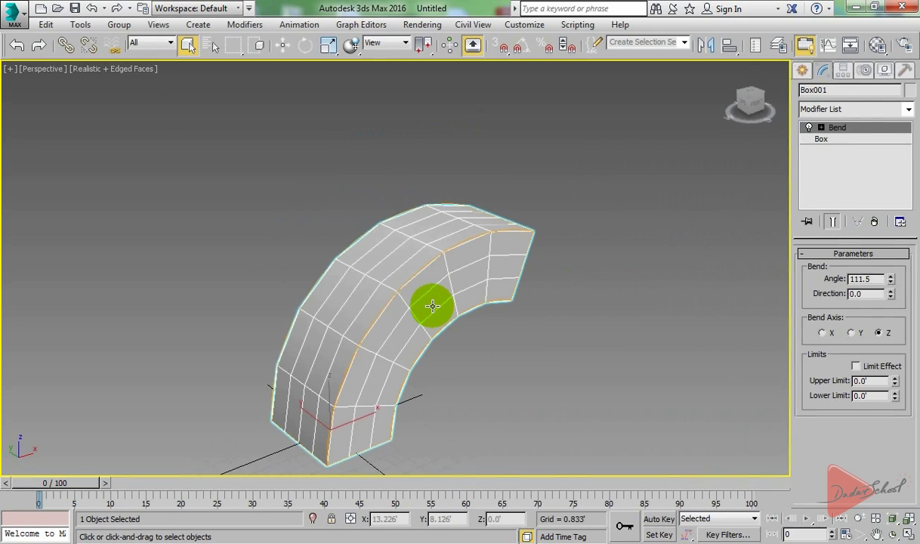
pyautogui.keyDown('alt'); pyautogui.moveTo(509, 339); pyautogui.dragTo(844, 317, button='middle'); pyautogui.keyUp('alt')
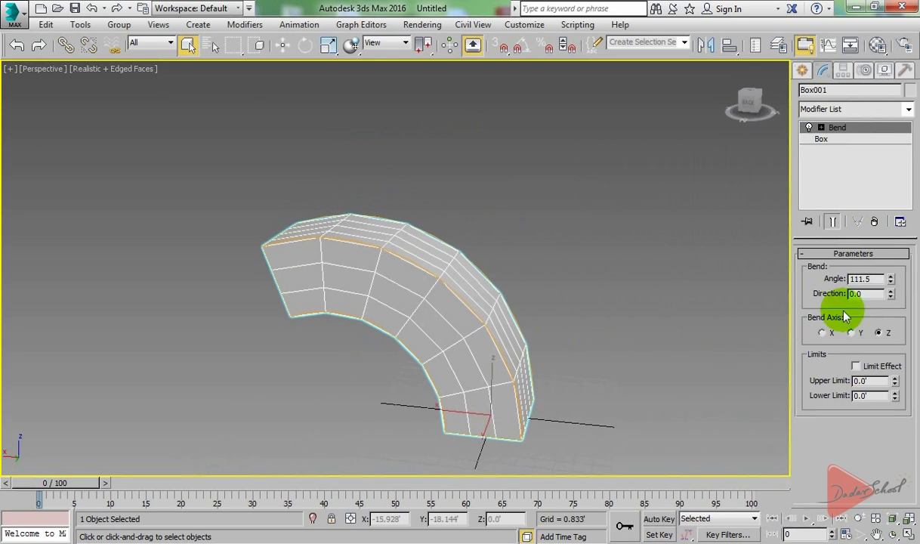
pyautogui.moveTo(893, 296)
pyautogui.mouseDown()
pyautogui.moveTo(879, 273)
pyautogui.moveTo(883, 189)
pyautogui.moveTo(870, 144)
pyautogui.mouseUp()
pyautogui.keyDown('alt'); pyautogui.moveTo(509, 335); pyautogui.dragTo(456, 396, button='middle'); pyautogui.keyUp('alt')
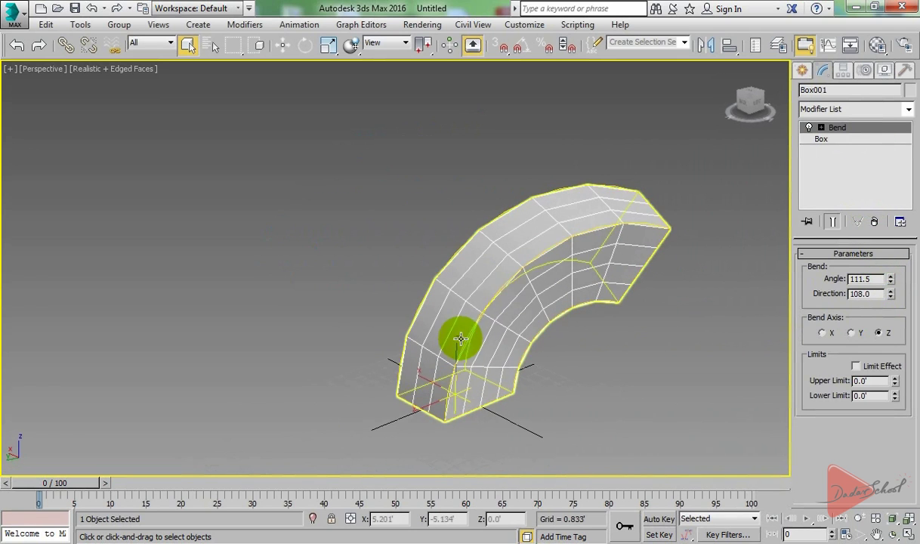
pyautogui.moveTo(893, 291)
pyautogui.mouseDown()
pyautogui.moveTo(873, 220)
pyautogui.moveTo(729, 51)
pyautogui.moveTo(764, 152)
pyautogui.moveTo(821, 227)
pyautogui.moveTo(844, 294)
pyautogui.moveTo(805, 309)
pyautogui.moveTo(852, 529)
pyautogui.moveTo(824, 29)
pyautogui.moveTo(28, 80)
pyautogui.moveTo(901, 432)
pyautogui.moveTo(177, 294)
pyautogui.moveTo(320, 194)
pyautogui.moveTo(341, 61)
pyautogui.moveTo(390, 281)
pyautogui.moveTo(482, 410)
pyautogui.moveTo(608, 507)
pyautogui.moveTo(595, 390)
pyautogui.moveTo(559, 287)
pyautogui.moveTo(909, 263)
pyautogui.moveTo(620, 285)
pyautogui.moveTo(535, 279)
pyautogui.mouseUp()
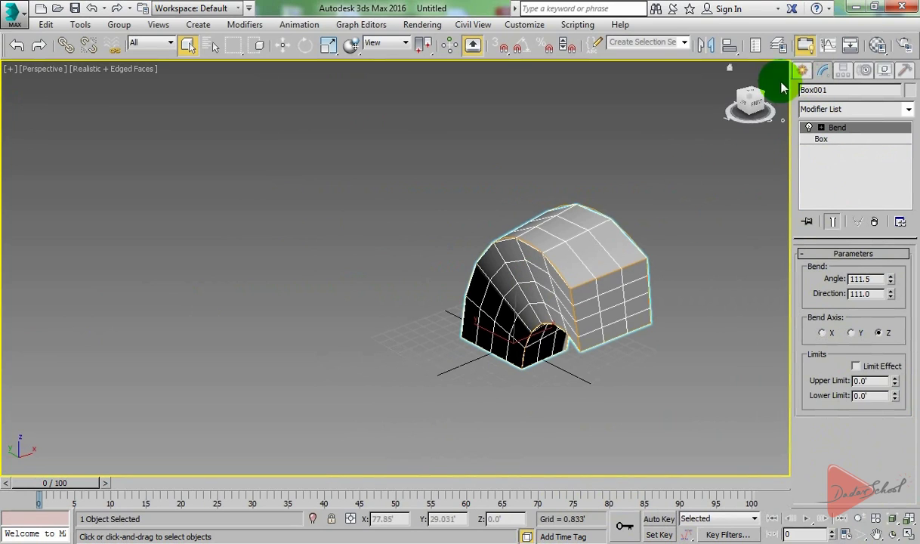
# Create Cylinder001, radius 1.971' and height 21.448', beside the arch with 10 height segments.
pyautogui.click(804, 70)
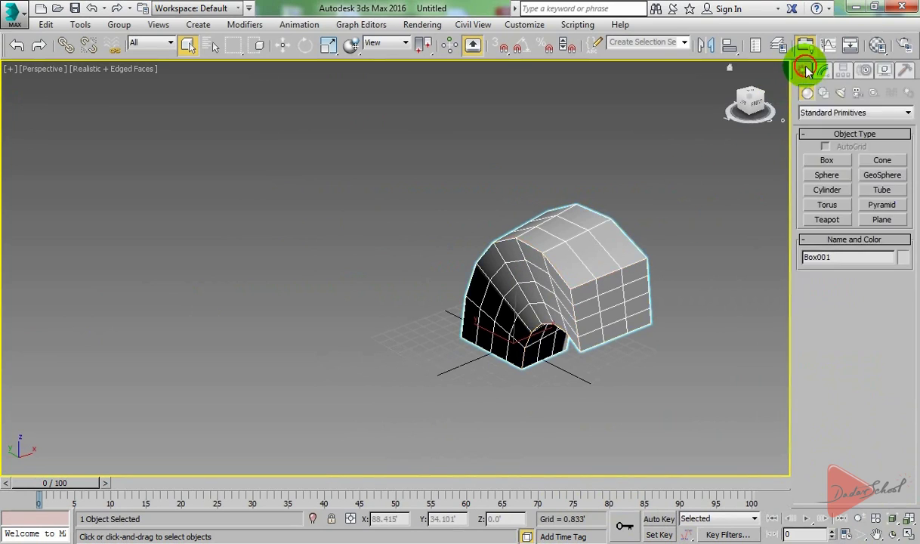
pyautogui.click(826, 189)
pyautogui.moveTo(385, 354); pyautogui.dragTo(390, 366)
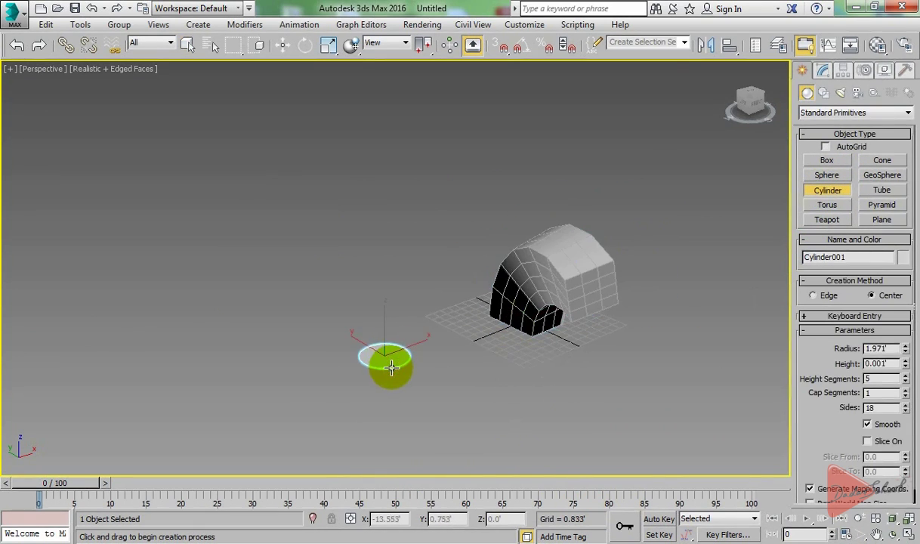
pyautogui.click(376, 82)
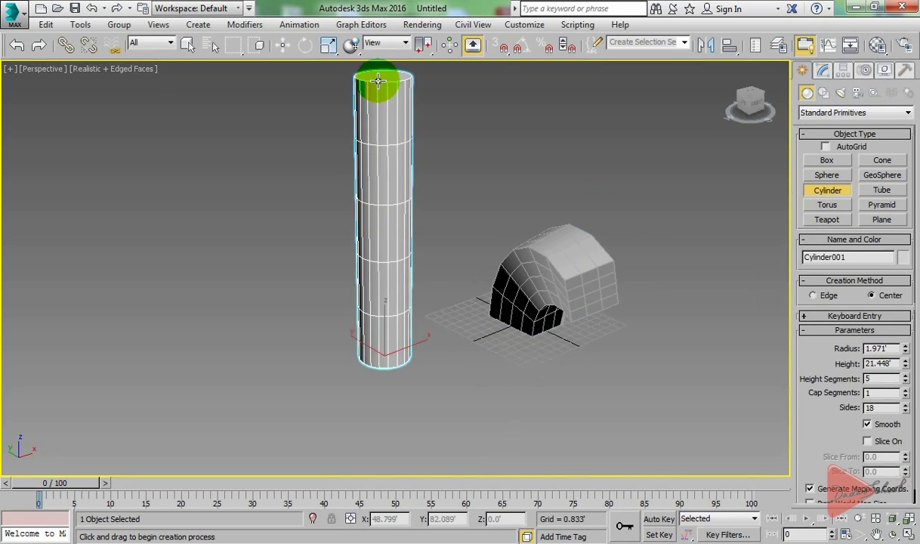
pyautogui.click(824, 71)
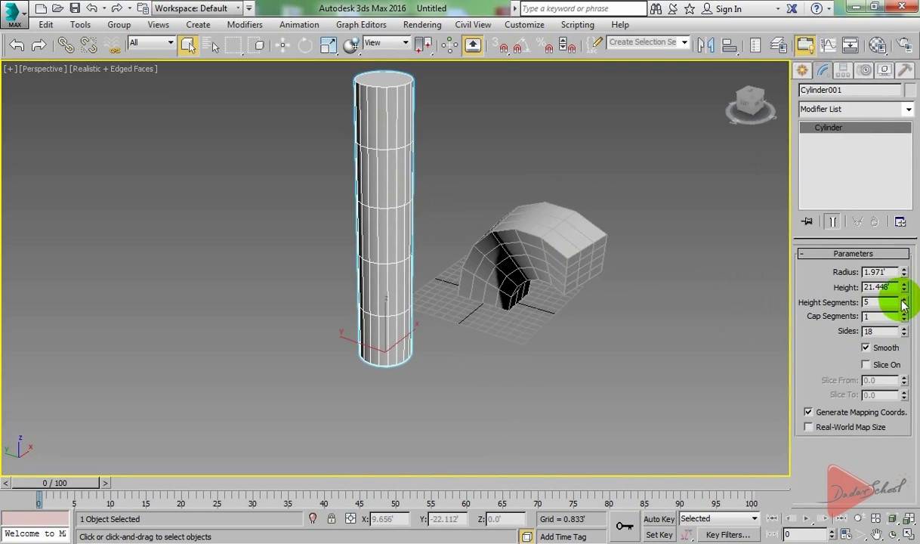
pyautogui.moveTo(904, 303); pyautogui.dragTo(904, 298)
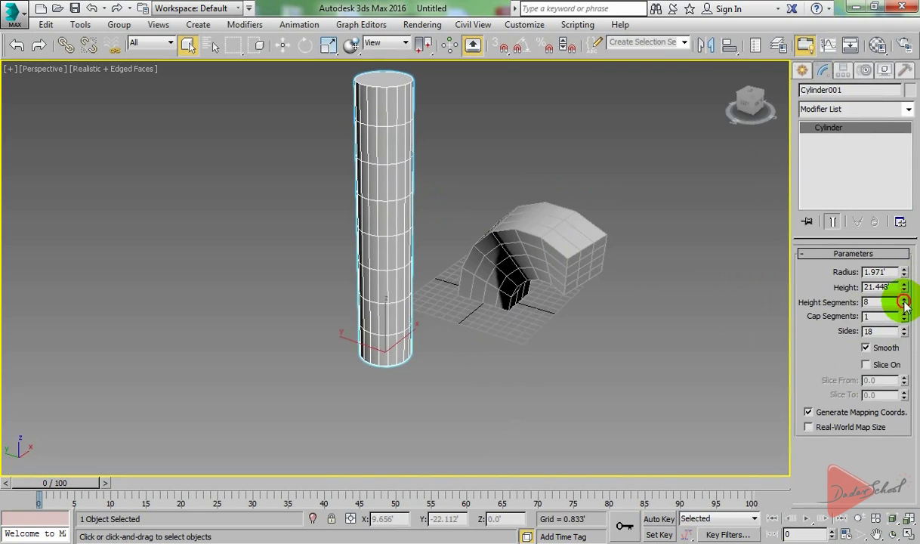
# Add a Bend modifier to Cylinder001 with angle 8.5 and direction 0.0.
pyautogui.click(830, 111)
pyautogui.press('b')
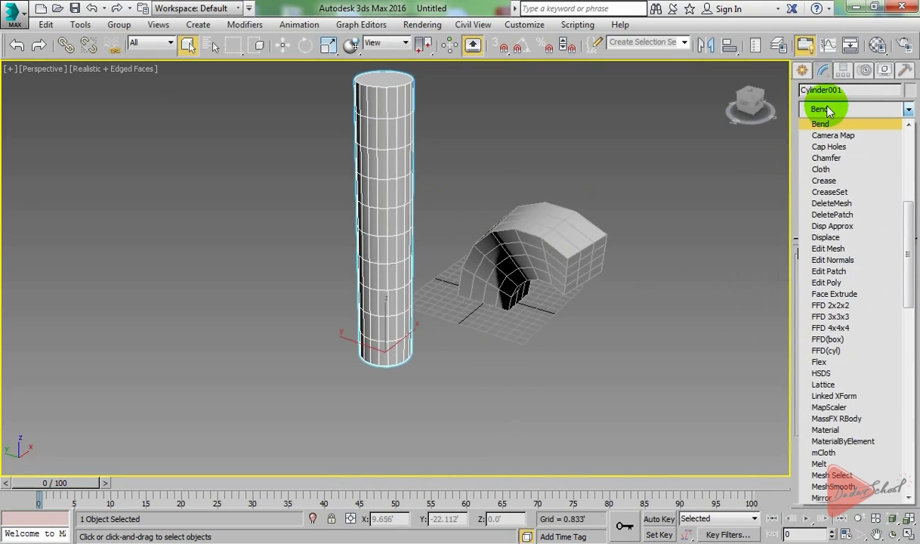
pyautogui.click(827, 111)
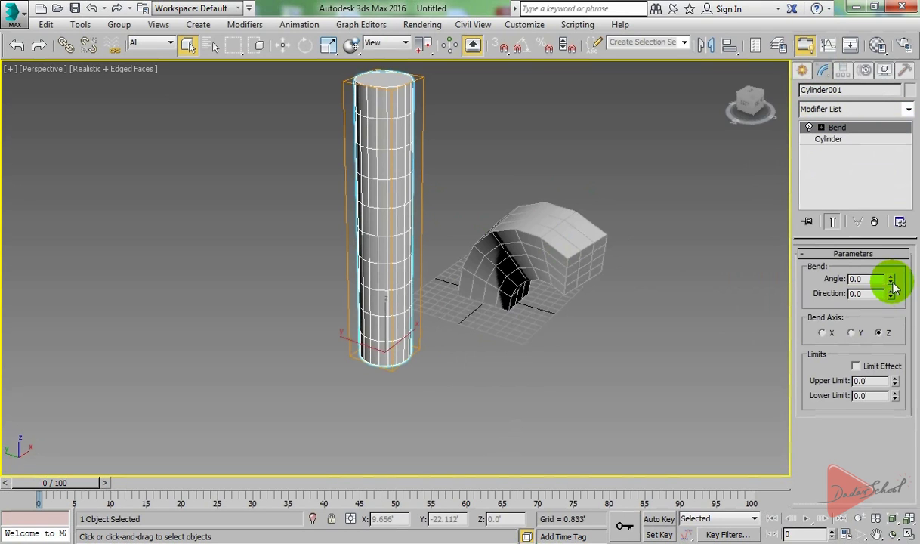
pyautogui.moveTo(892, 281)
pyautogui.mouseDown()
pyautogui.moveTo(810, 226)
pyautogui.moveTo(800, 438)
pyautogui.mouseUp()
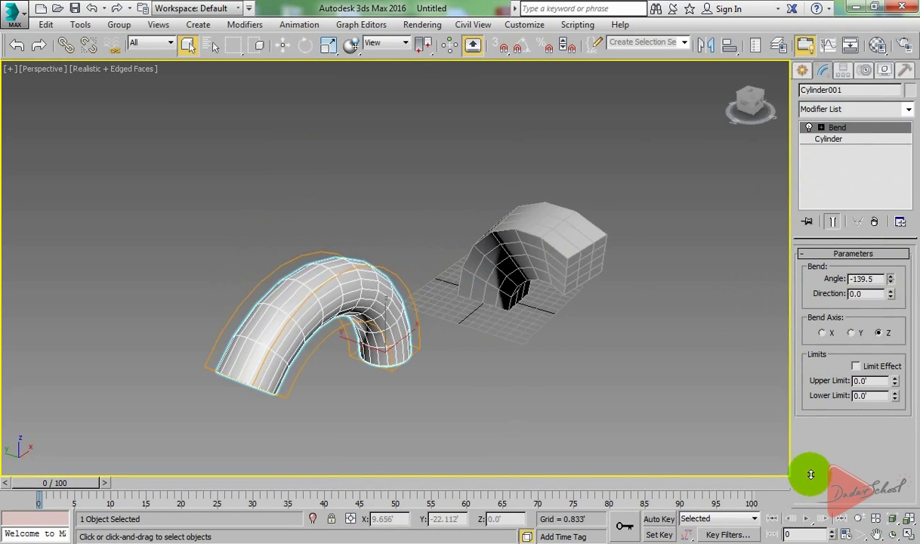
pyautogui.moveTo(801, 438); pyautogui.dragTo(776, 265)
pyautogui.moveTo(612, 302)
pyautogui.keyDown('alt'); pyautogui.mouseDown(button='middle')
pyautogui.moveTo(527, 308)
pyautogui.moveTo(596, 274)
pyautogui.moveTo(527, 327)
pyautogui.moveTo(572, 323)
pyautogui.mouseUp(button='middle'); pyautogui.keyUp('alt')
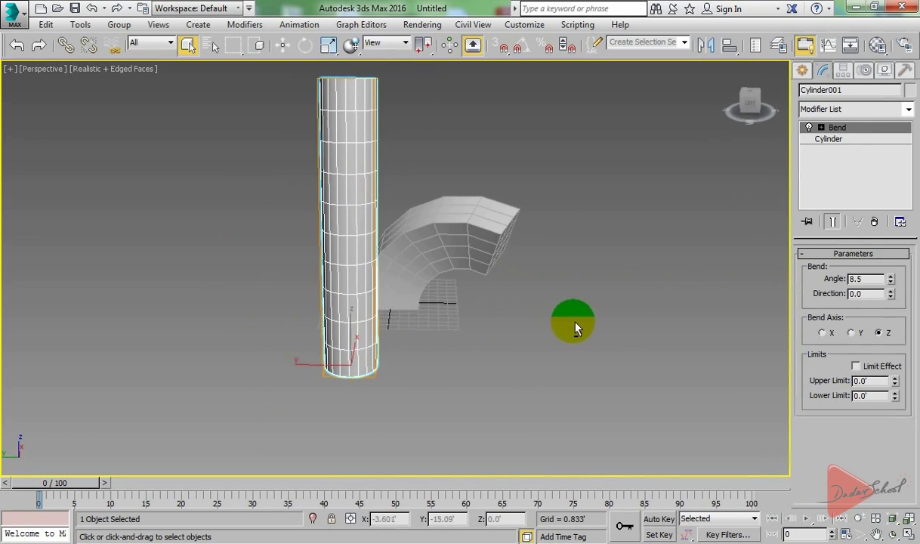
# Draw Box002, 9.422' by 9.574' by 10.627', in front of the other objects.
pyautogui.click(804, 70)
pyautogui.keyDown('alt'); pyautogui.moveTo(702, 279); pyautogui.dragTo(593, 295, button='middle'); pyautogui.keyUp('alt')
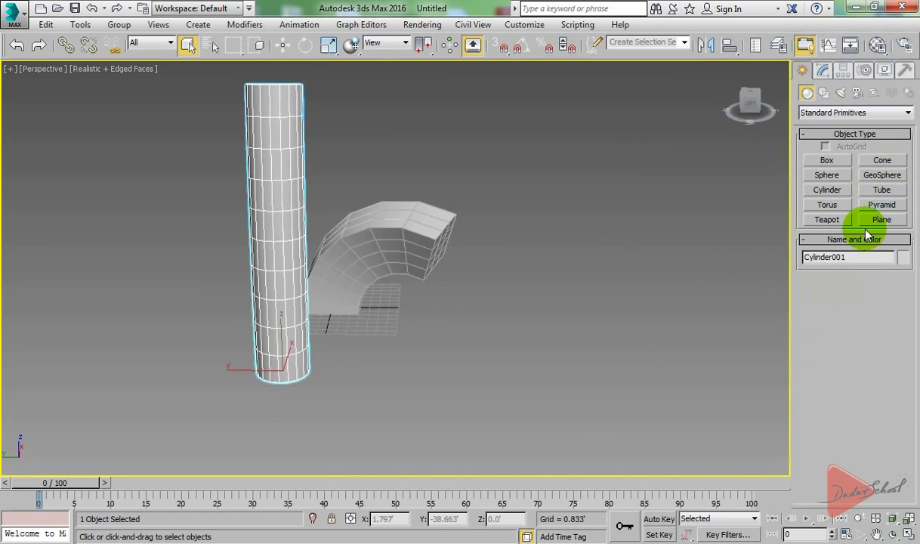
pyautogui.click(829, 162)
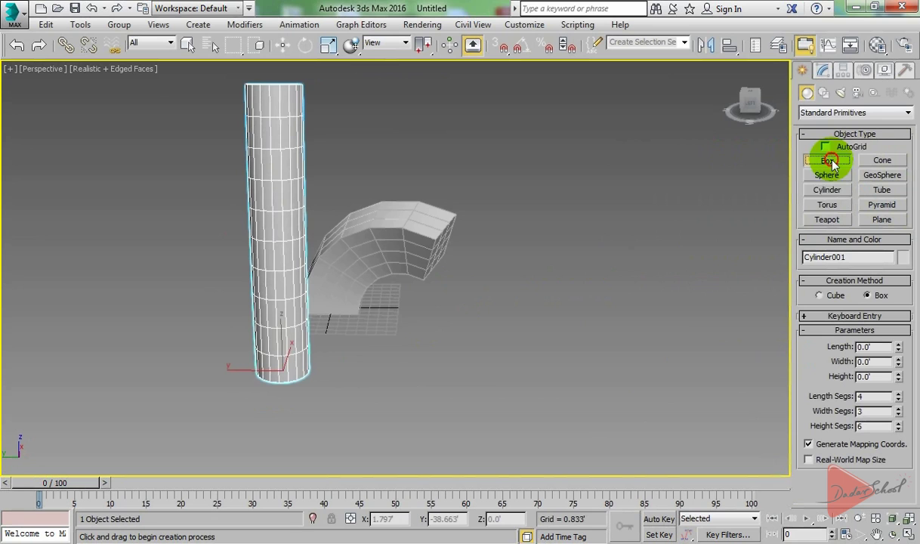
pyautogui.moveTo(553, 377)
pyautogui.mouseDown()
pyautogui.moveTo(698, 387)
pyautogui.moveTo(695, 411)
pyautogui.mouseUp()
pyautogui.keyDown('alt'); pyautogui.moveTo(679, 286); pyautogui.dragTo(599, 336, button='middle'); pyautogui.keyUp('alt')
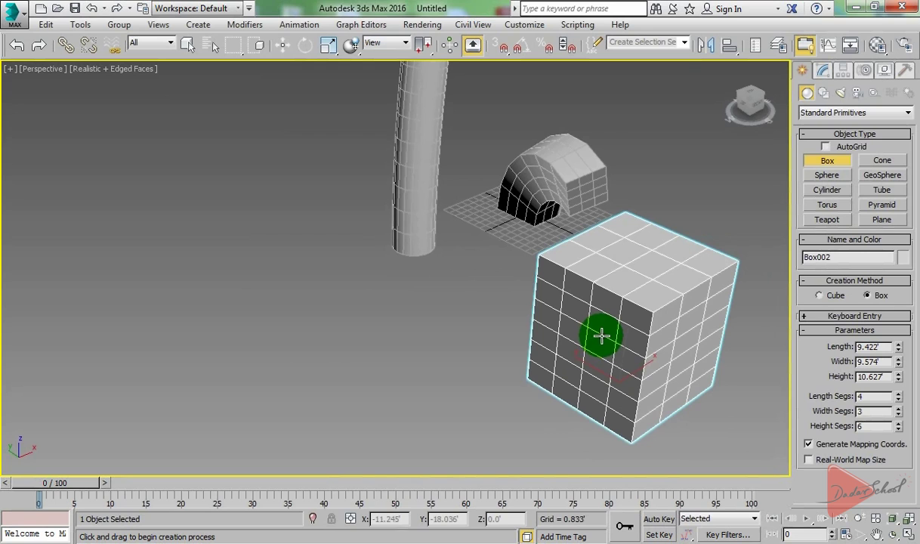
pyautogui.rightClick(671, 244)
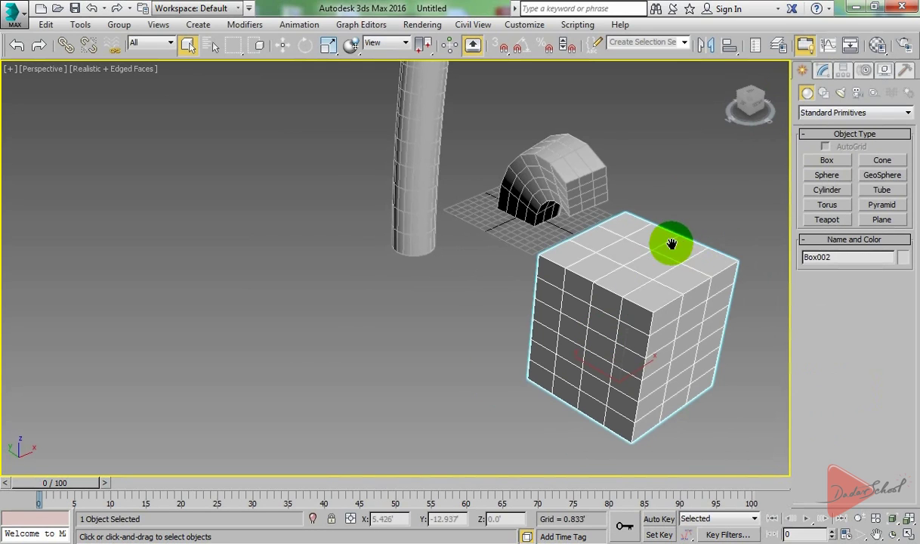
pyautogui.moveTo(671, 243); pyautogui.dragTo(608, 254, button='middle')
pyautogui.click(823, 70)
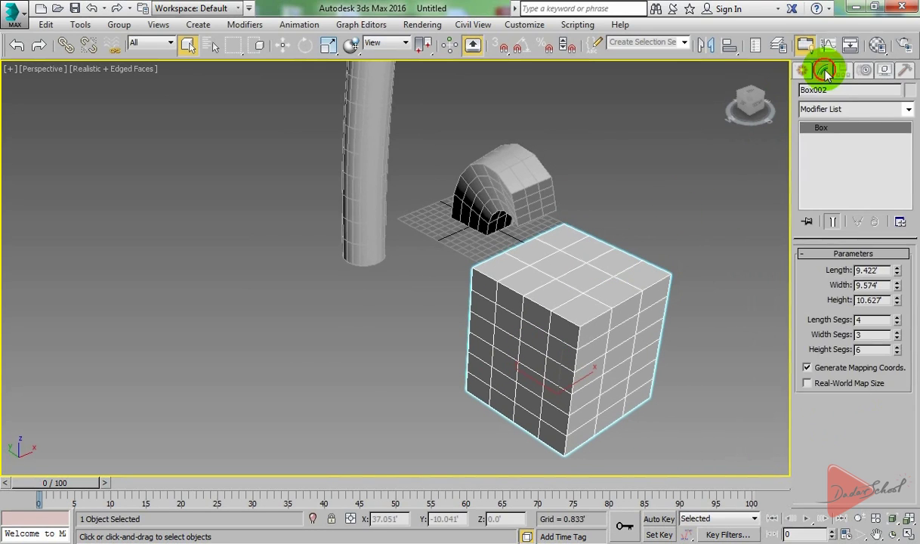
# Add a Taper modifier to Box002 and set its Amount to -0.17, Curve 0.
pyautogui.click(838, 112)
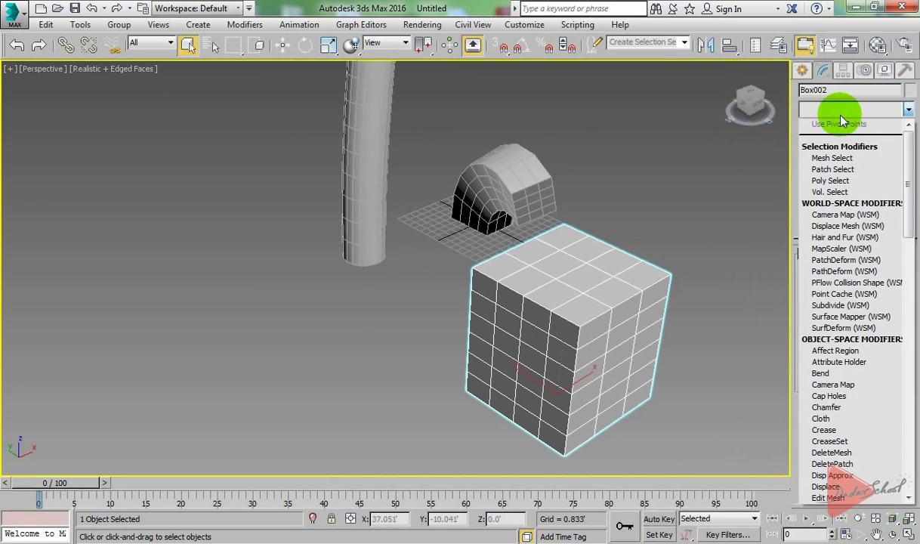
pyautogui.write('Tessellate')
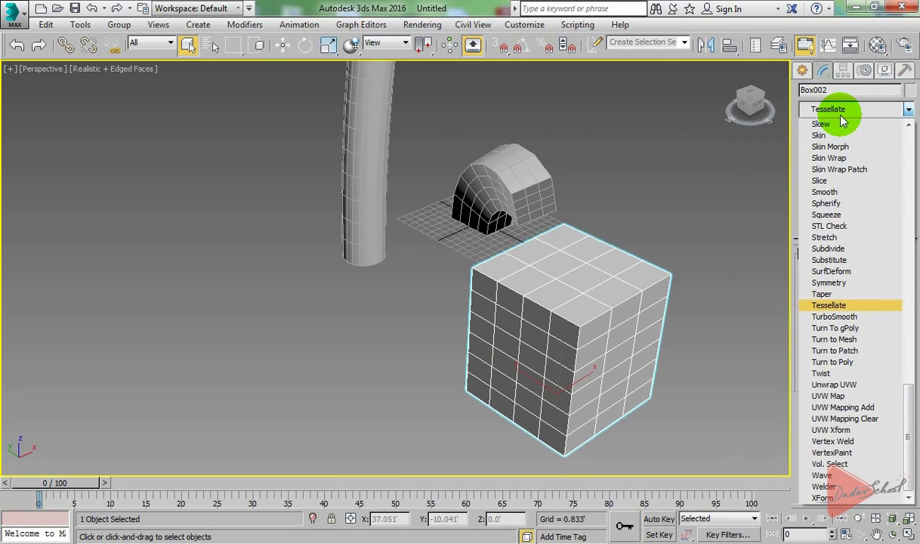
pyautogui.press('Up')
pyautogui.press('Return')
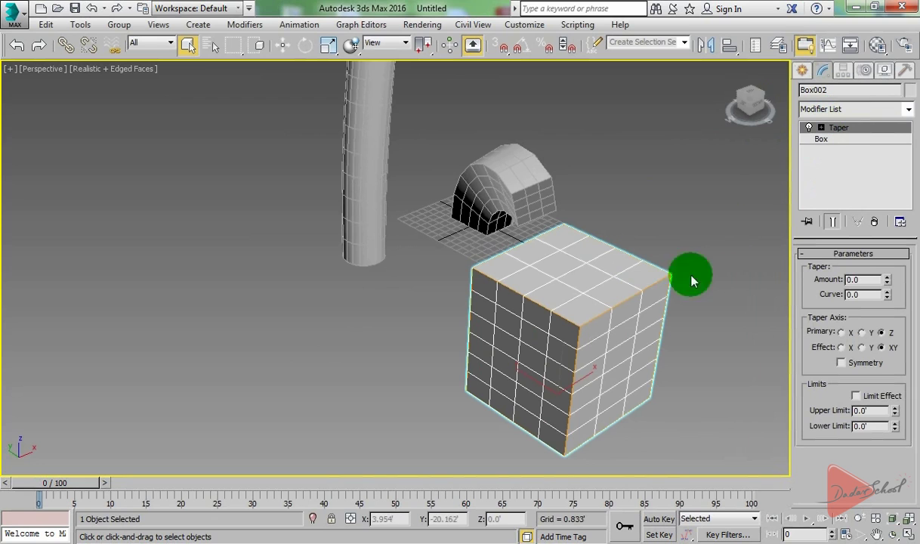
pyautogui.moveTo(639, 308)
pyautogui.keyDown('alt'); pyautogui.mouseDown(button='middle')
pyautogui.moveTo(659, 291)
pyautogui.moveTo(661, 300)
pyautogui.mouseUp(button='middle'); pyautogui.keyUp('alt')
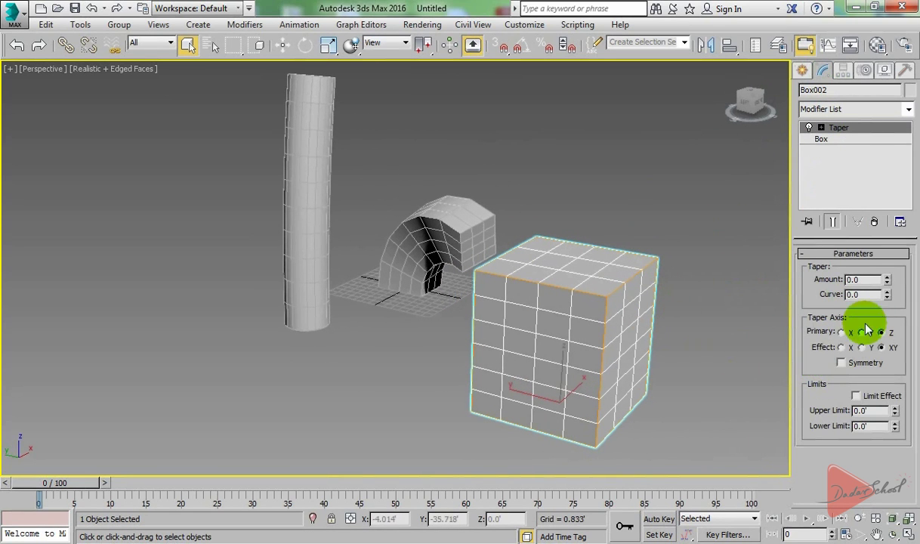
pyautogui.moveTo(888, 281)
pyautogui.mouseDown()
pyautogui.moveTo(889, 220)
pyautogui.moveTo(897, 316)
pyautogui.moveTo(870, 223)
pyautogui.mouseUp()
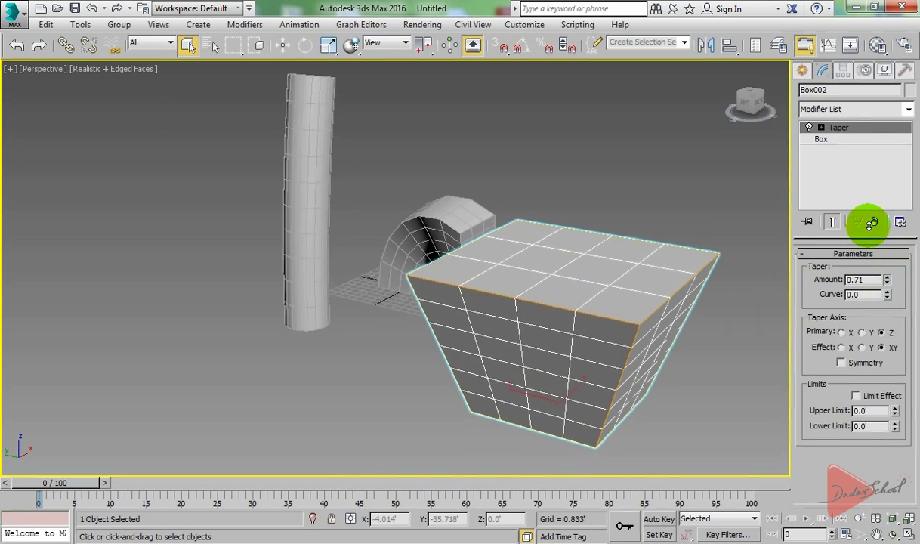
pyautogui.moveTo(580, 285)
pyautogui.keyDown('alt'); pyautogui.mouseDown(button='middle')
pyautogui.moveTo(586, 266)
pyautogui.moveTo(601, 261)
pyautogui.mouseUp(button='middle'); pyautogui.keyUp('alt')
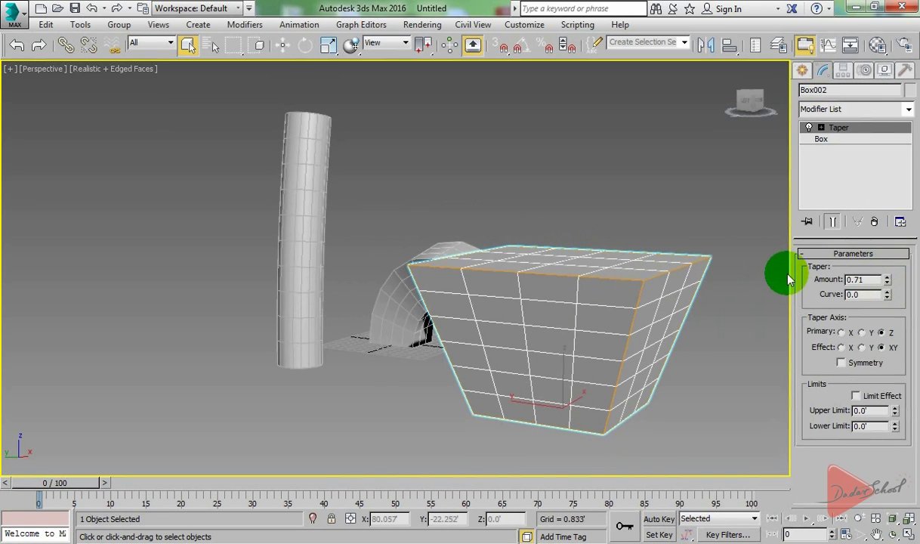
pyautogui.moveTo(740, 308)
pyautogui.keyDown('alt'); pyautogui.mouseDown(button='middle')
pyautogui.moveTo(661, 349)
pyautogui.moveTo(663, 377)
pyautogui.mouseUp(button='middle'); pyautogui.keyUp('alt')
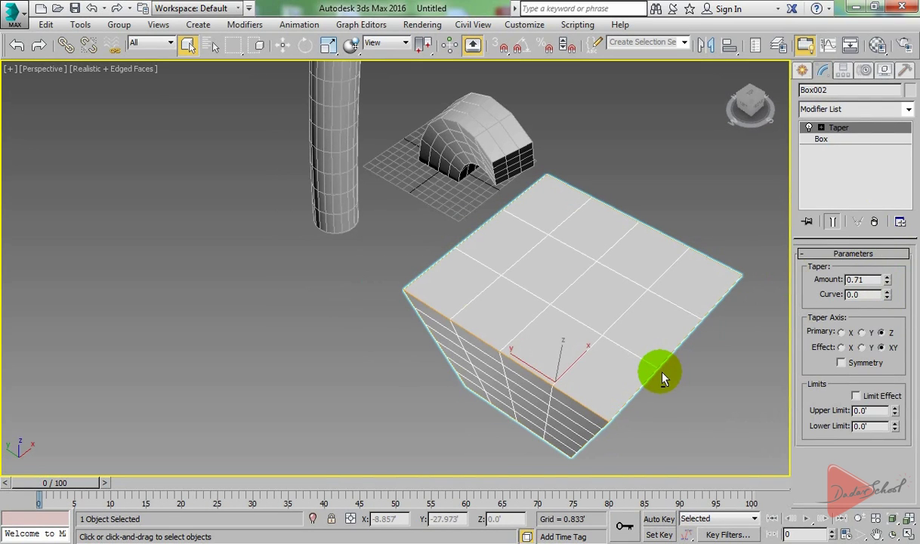
pyautogui.moveTo(601, 361)
pyautogui.keyDown('alt'); pyautogui.mouseDown(button='middle')
pyautogui.moveTo(598, 328)
pyautogui.moveTo(620, 261)
pyautogui.moveTo(619, 302)
pyautogui.moveTo(698, 325)
pyautogui.mouseUp(button='middle'); pyautogui.keyUp('alt')
pyautogui.moveTo(888, 281)
pyautogui.mouseDown()
pyautogui.moveTo(893, 370)
pyautogui.moveTo(875, 201)
pyautogui.moveTo(892, 297)
pyautogui.moveTo(881, 338)
pyautogui.moveTo(895, 373)
pyautogui.moveTo(885, 312)
pyautogui.moveTo(888, 338)
pyautogui.mouseUp()
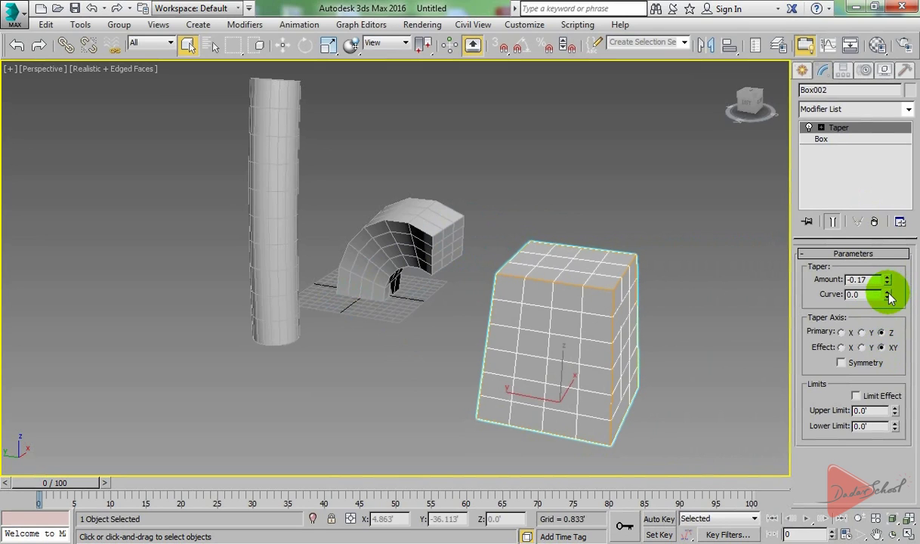
# Try several Taper Curve values on Box002, settling on 0.16.
pyautogui.moveTo(889, 297)
pyautogui.mouseDown()
pyautogui.moveTo(888, 222)
pyautogui.moveTo(877, 204)
pyautogui.mouseUp()
pyautogui.moveTo(727, 283)
pyautogui.keyDown('alt'); pyautogui.mouseDown(button='middle')
pyautogui.moveTo(643, 263)
pyautogui.moveTo(559, 263)
pyautogui.moveTo(916, 349)
pyautogui.mouseUp(button='middle'); pyautogui.keyUp('alt')
pyautogui.moveTo(888, 298)
pyautogui.mouseDown()
pyautogui.moveTo(877, 267)
pyautogui.moveTo(888, 288)
pyautogui.moveTo(887, 353)
pyautogui.moveTo(910, 393)
pyautogui.moveTo(11, 429)
pyautogui.moveTo(20, 442)
pyautogui.moveTo(20, 499)
pyautogui.moveTo(17, 391)
pyautogui.moveTo(25, 421)
pyautogui.moveTo(6, 349)
pyautogui.mouseUp()
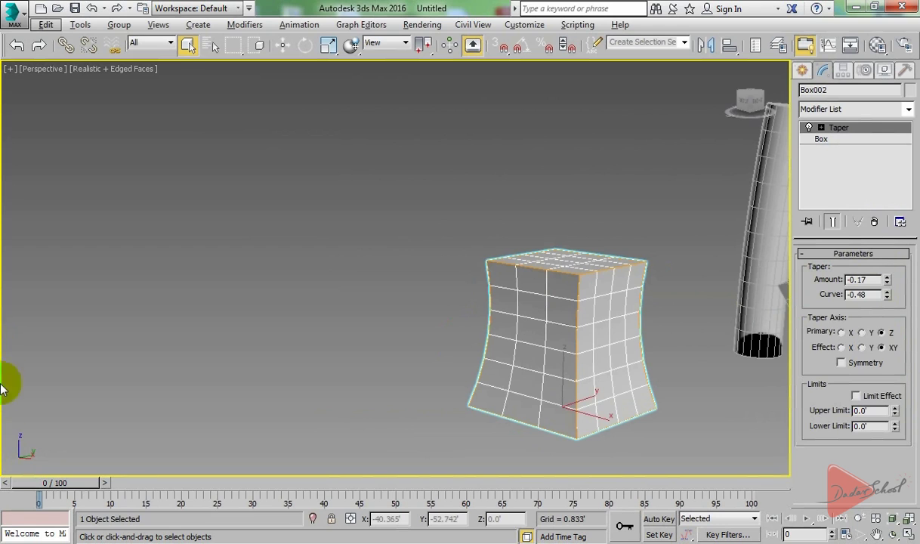
pyautogui.moveTo(298, 302)
pyautogui.keyDown('alt'); pyautogui.mouseDown(button='middle')
pyautogui.moveTo(508, 302)
pyautogui.moveTo(592, 328)
pyautogui.moveTo(439, 325)
pyautogui.mouseUp(button='middle'); pyautogui.keyUp('alt')
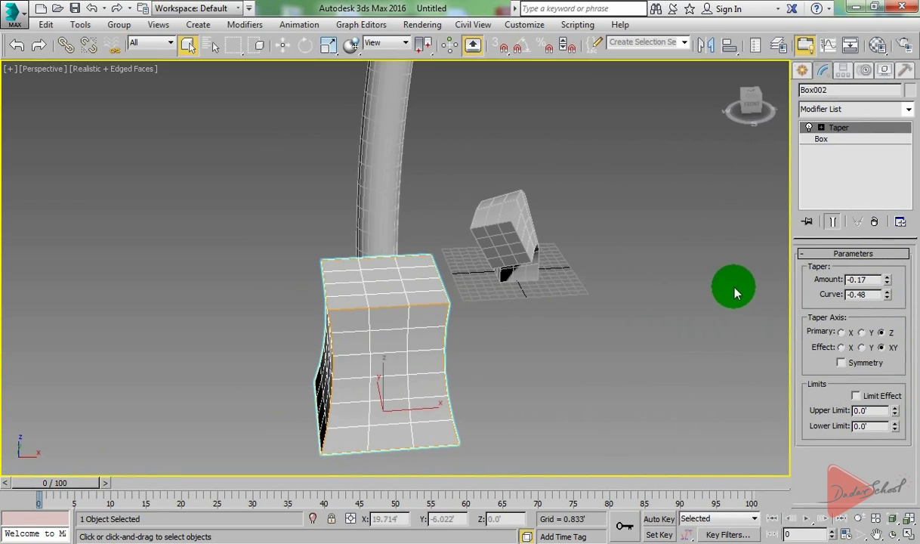
pyautogui.moveTo(888, 301)
pyautogui.mouseDown()
pyautogui.moveTo(872, 234)
pyautogui.moveTo(870, 245)
pyautogui.mouseUp()
pyautogui.keyDown('alt'); pyautogui.moveTo(612, 308); pyautogui.dragTo(693, 315, button='middle'); pyautogui.keyUp('alt')
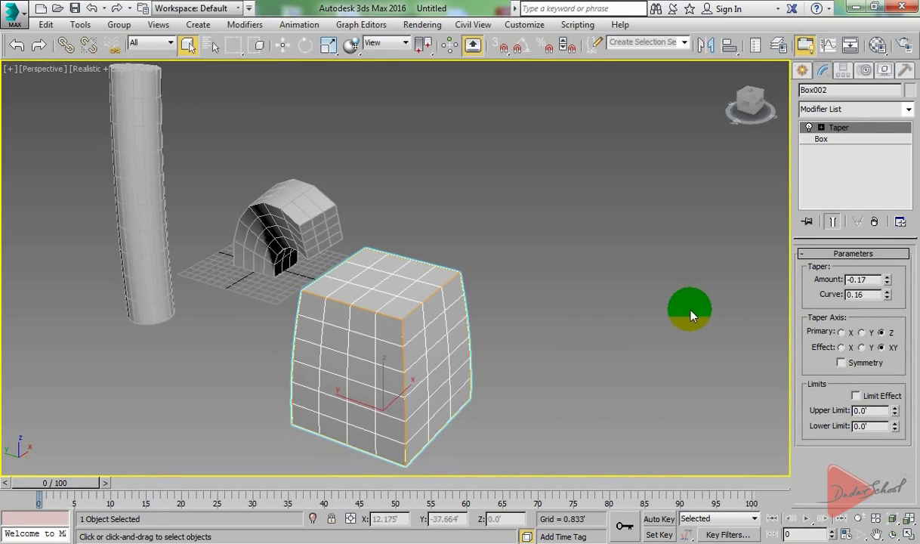
pyautogui.moveTo(530, 354); pyautogui.dragTo(482, 339, button='middle')
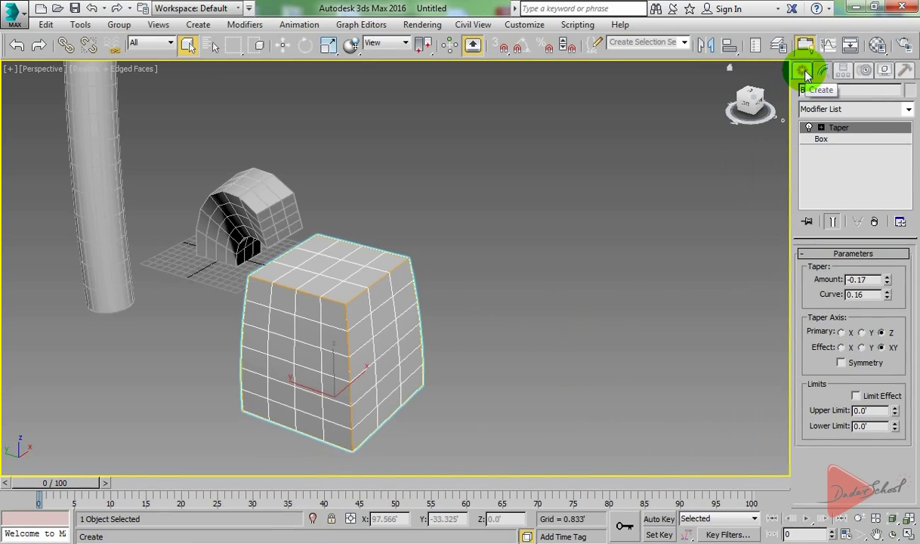
# Draw a tall Box003 about 13.4' x 4.2' x 24.3' with 4, 3, 6 segments.
pyautogui.moveTo(665, 242); pyautogui.dragTo(494, 277, button='middle')
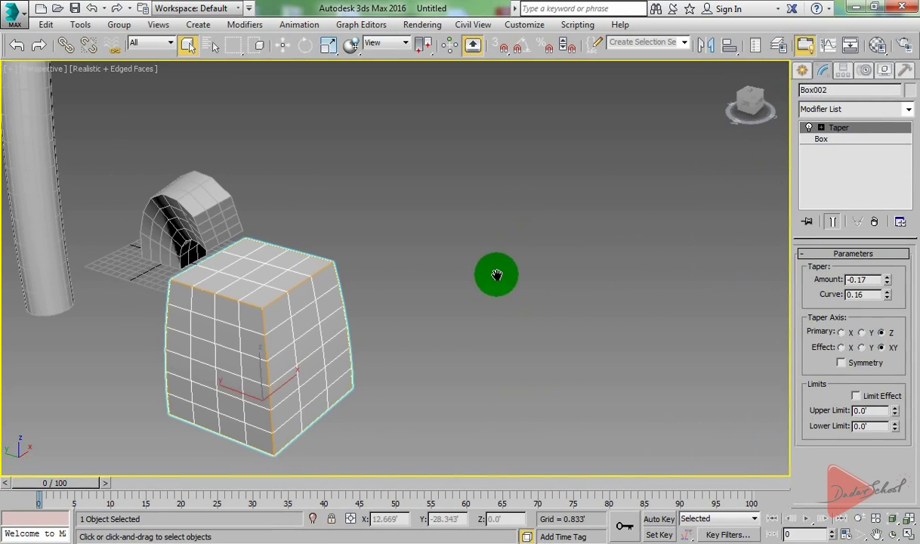
pyautogui.click(802, 72)
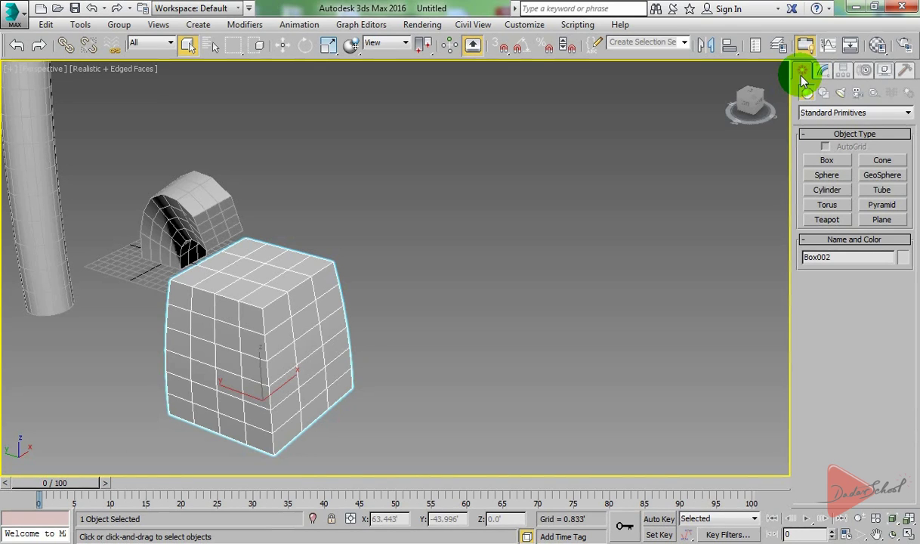
pyautogui.click(656, 532)
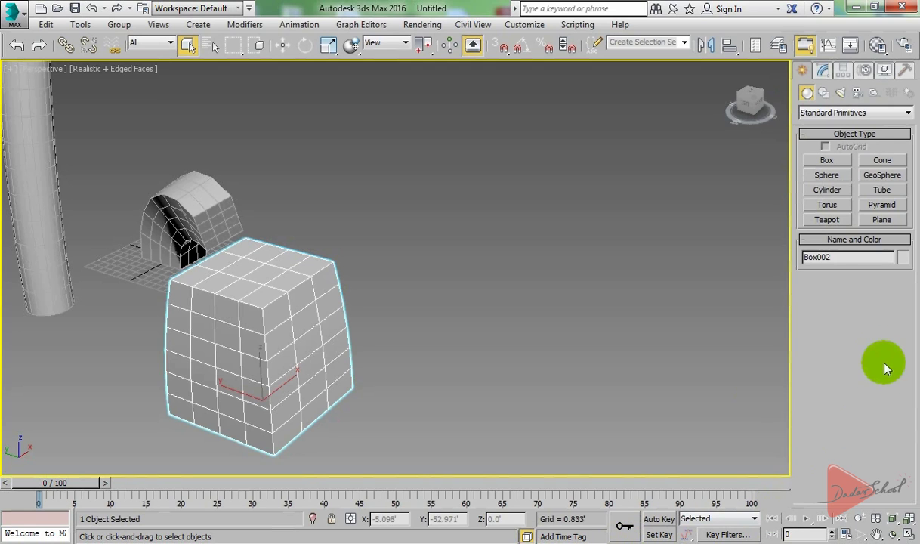
pyautogui.click(827, 160)
pyautogui.moveTo(620, 328); pyautogui.dragTo(489, 332, button='middle')
pyautogui.moveTo(476, 334)
pyautogui.mouseDown()
pyautogui.moveTo(511, 390)
pyautogui.moveTo(596, 394)
pyautogui.mouseUp()
pyautogui.moveTo(633, 216)
pyautogui.keyDown('alt'); pyautogui.mouseDown(button='middle')
pyautogui.moveTo(564, 243)
pyautogui.moveTo(681, 207)
pyautogui.mouseUp(button='middle'); pyautogui.keyUp('alt')
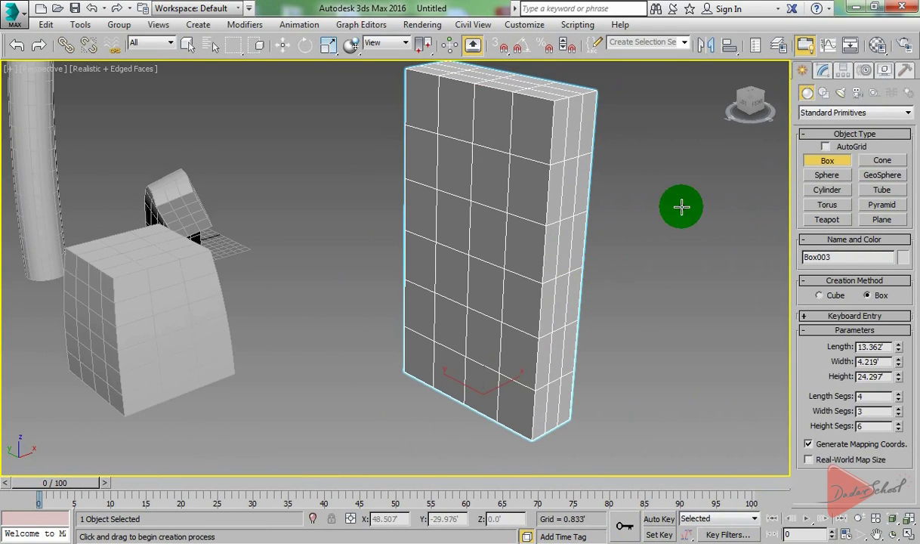
pyautogui.click(822, 70)
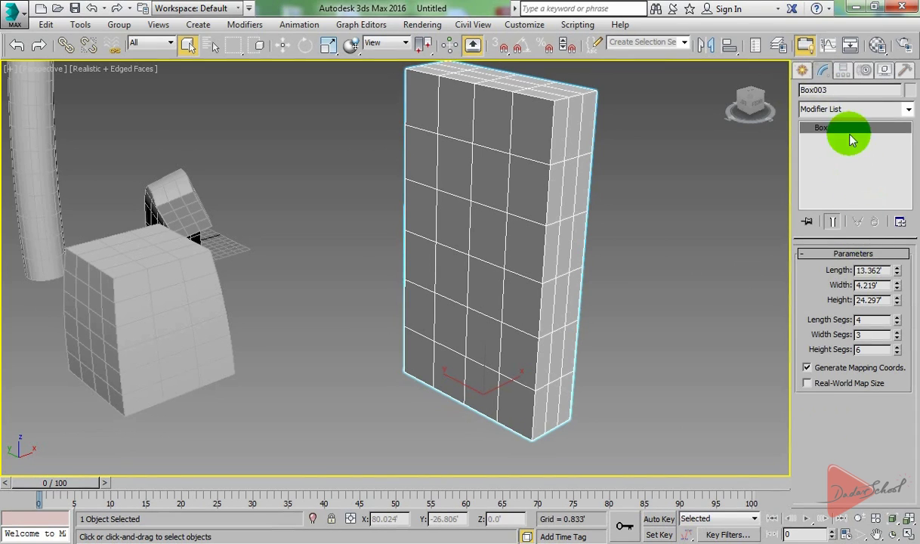
# Apply a Twist modifier to Box003 and raise its angle to 198.5 degrees about Z.
pyautogui.click(846, 110)
pyautogui.write('t')
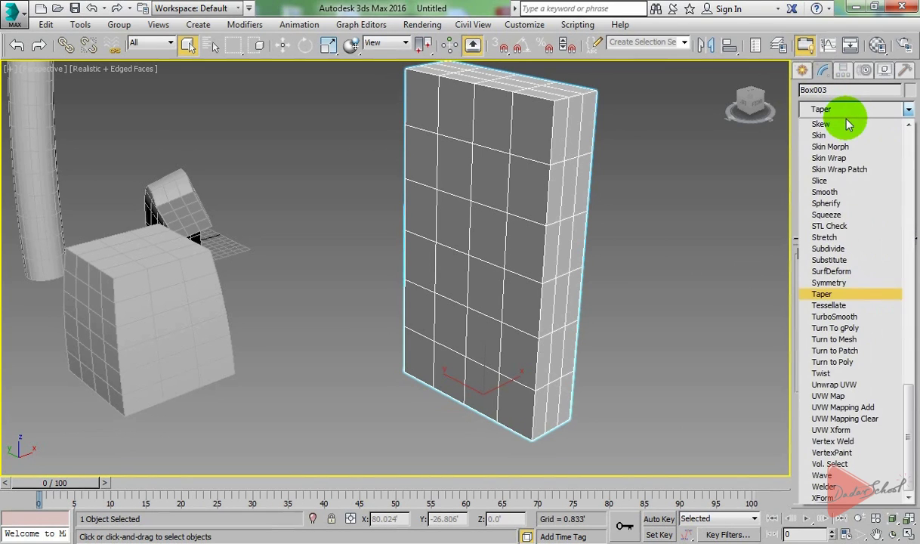
pyautogui.write('wist')
pyautogui.click(852, 374)
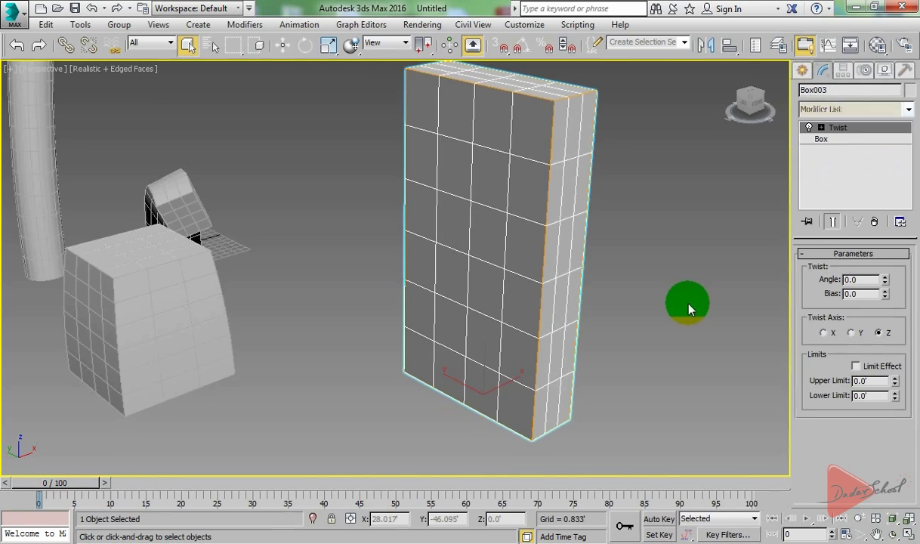
pyautogui.keyDown('alt'); pyautogui.moveTo(688, 308); pyautogui.dragTo(692, 332, button='middle'); pyautogui.keyUp('alt')
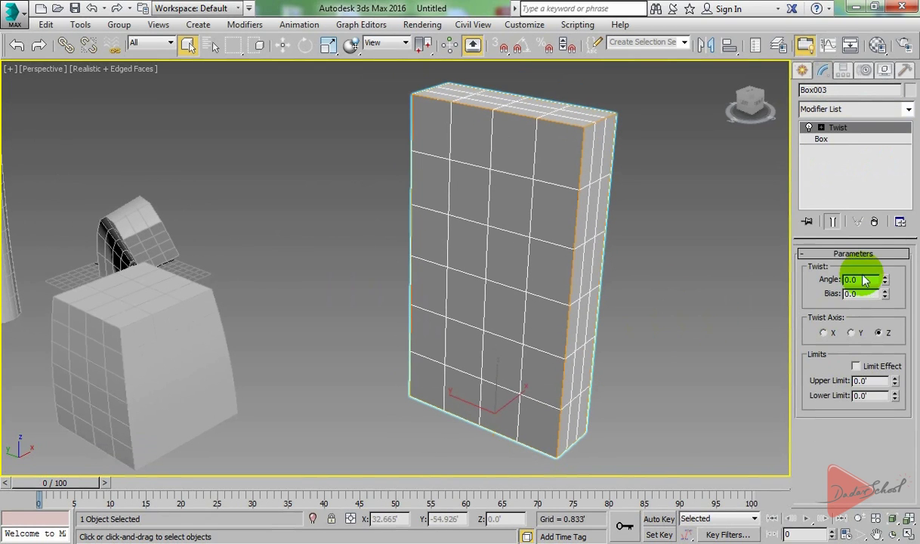
pyautogui.moveTo(885, 280); pyautogui.dragTo(844, 84)
pyautogui.moveTo(639, 290)
pyautogui.keyDown('alt'); pyautogui.mouseDown(button='middle')
pyautogui.moveTo(739, 264)
pyautogui.moveTo(815, 266)
pyautogui.moveTo(708, 277)
pyautogui.moveTo(585, 273)
pyautogui.moveTo(716, 294)
pyautogui.mouseUp(button='middle'); pyautogui.keyUp('alt')
pyautogui.moveTo(886, 279); pyautogui.dragTo(822, 173)
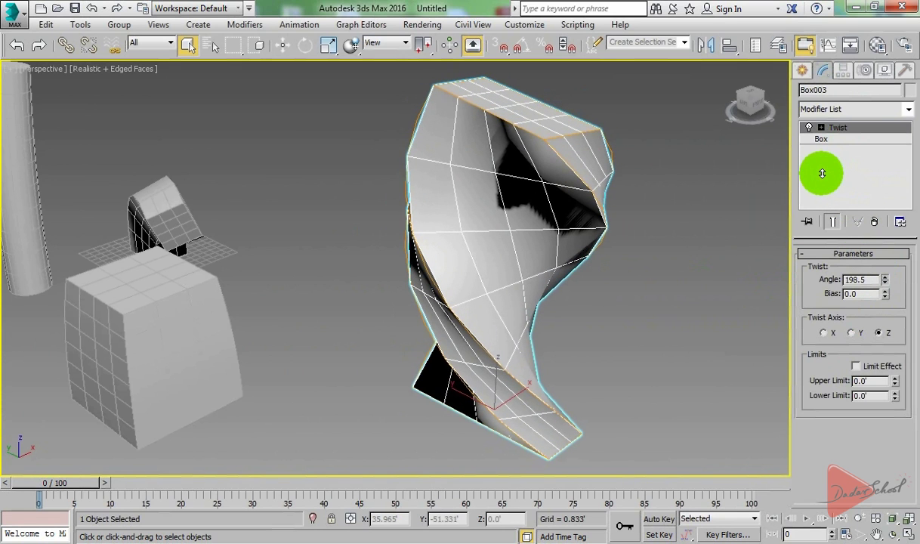
pyautogui.moveTo(585, 374)
pyautogui.keyDown('alt'); pyautogui.mouseDown(button='middle')
pyautogui.moveTo(530, 304)
pyautogui.moveTo(640, 293)
pyautogui.moveTo(712, 334)
pyautogui.moveTo(684, 364)
pyautogui.moveTo(755, 373)
pyautogui.mouseUp(button='middle'); pyautogui.keyUp('alt')
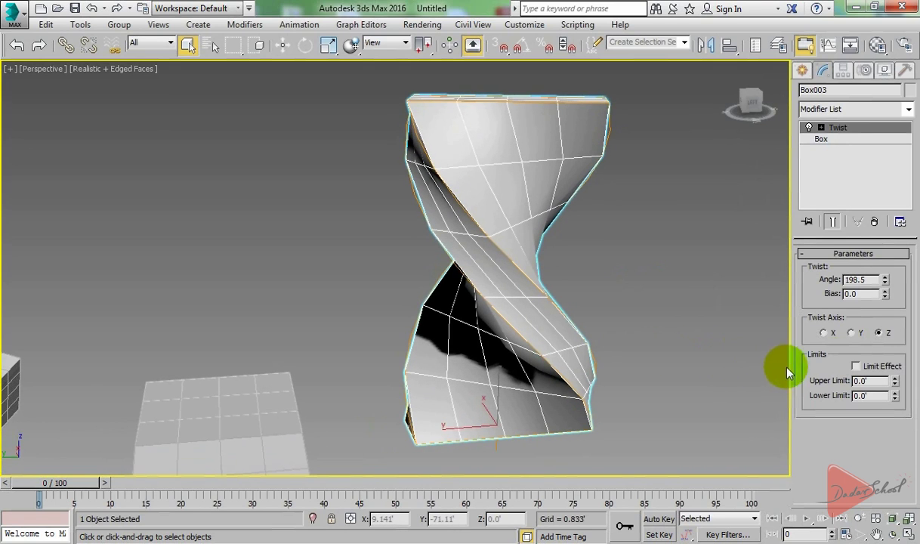
# Preview the tall box's twist around the Y axis, then the X axis.
pyautogui.click(852, 334)
pyautogui.keyDown('alt'); pyautogui.moveTo(489, 372); pyautogui.dragTo(341, 272, button='middle'); pyautogui.keyUp('alt')
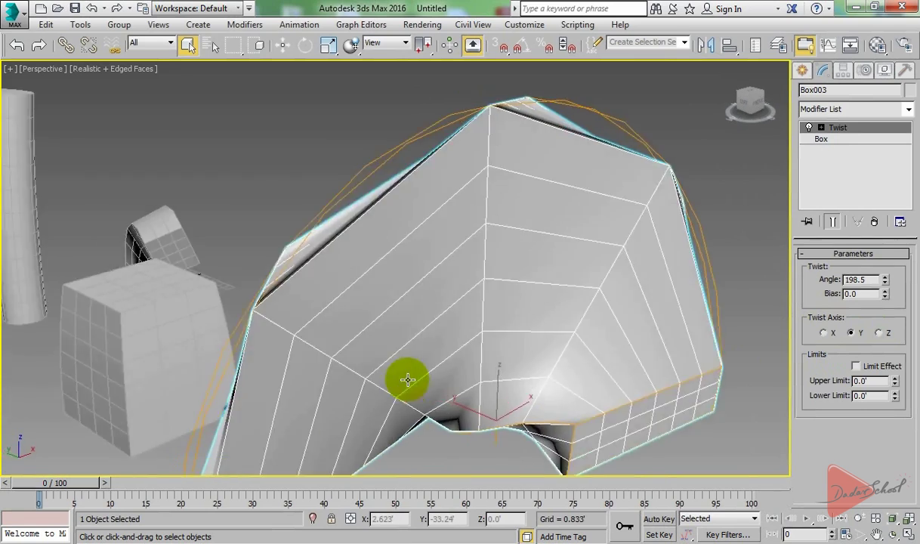
pyautogui.scroll(-3, 340, 271)
pyautogui.scroll(-3, 420, 298)
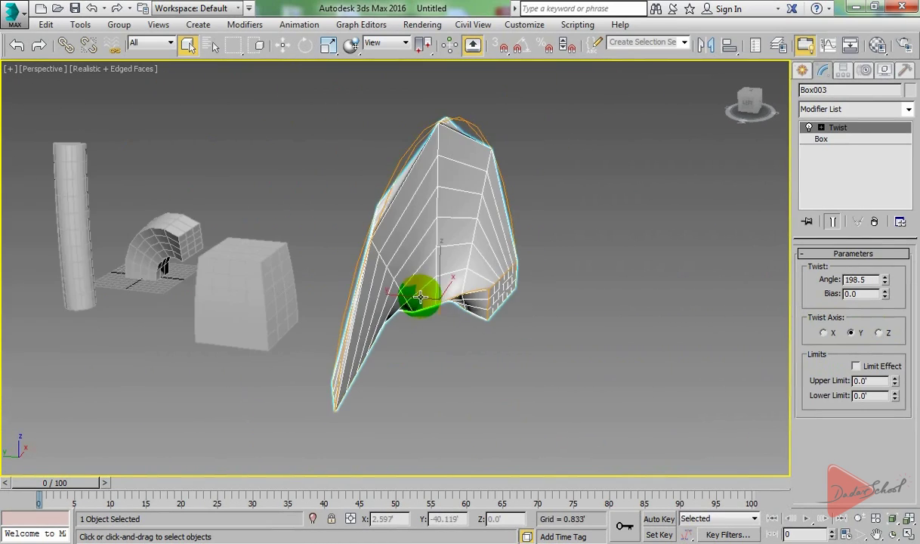
pyautogui.click(826, 334)
pyautogui.moveTo(640, 364)
pyautogui.keyDown('alt'); pyautogui.mouseDown(button='middle')
pyautogui.moveTo(452, 372)
pyautogui.moveTo(559, 378)
pyautogui.mouseUp(button='middle'); pyautogui.keyUp('alt')
# Set the twist axis back to Z and show the Standard Primitives creation options.
pyautogui.click(880, 333)
pyautogui.keyDown('alt'); pyautogui.moveTo(635, 362); pyautogui.dragTo(669, 362, button='middle'); pyautogui.keyUp('alt')
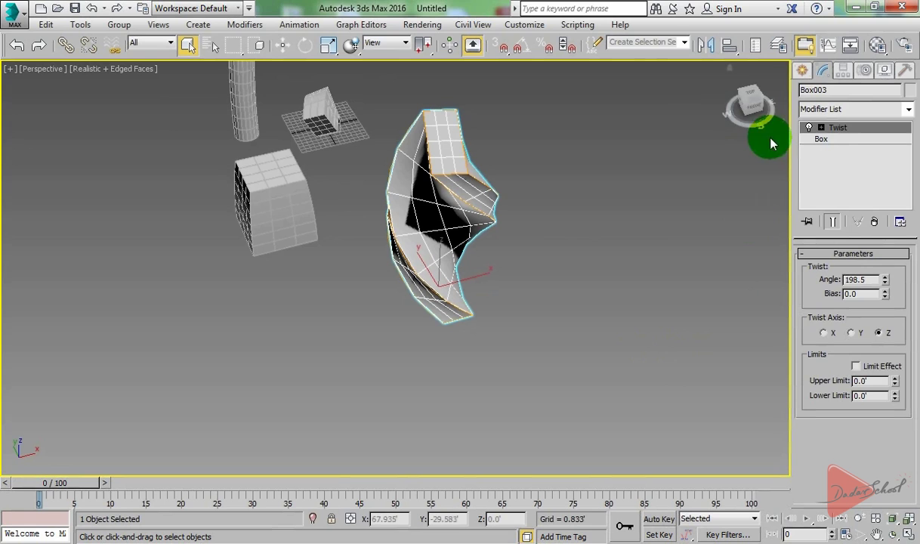
pyautogui.click(802, 70)
pyautogui.keyDown('alt'); pyautogui.moveTo(554, 230); pyautogui.dragTo(490, 300, button='middle'); pyautogui.keyUp('alt')
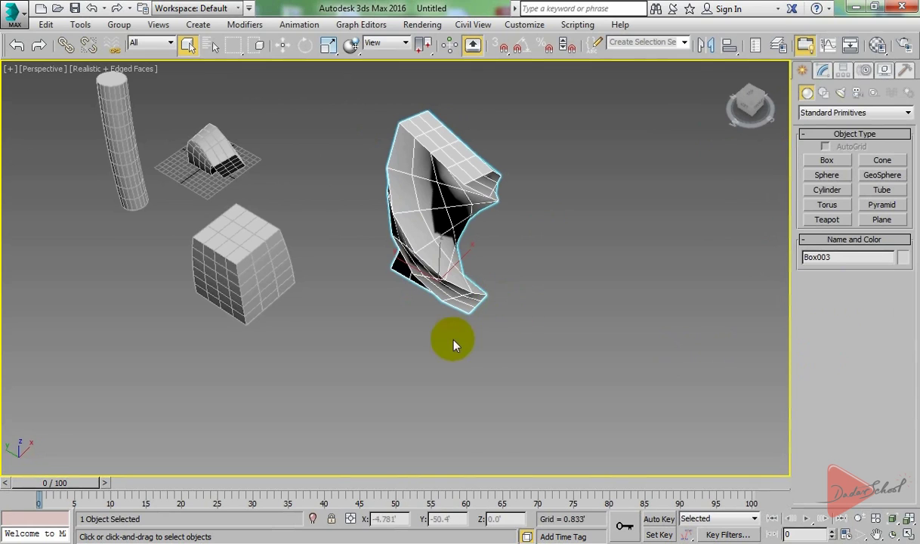
# Draw a pyramid roughly 23' wide, 22.5' deep and 23.7' tall.
pyautogui.moveTo(454, 343); pyautogui.dragTo(495, 340, button='middle')
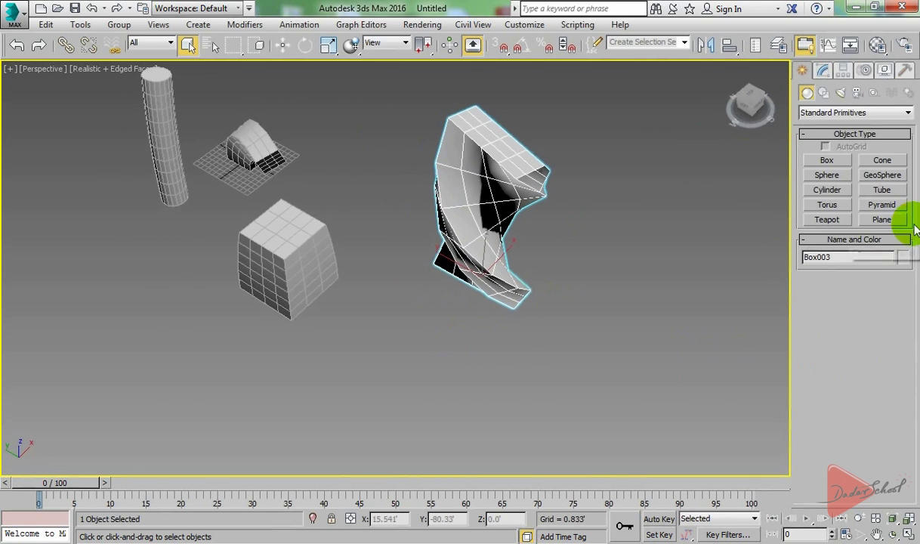
pyautogui.click(881, 204)
pyautogui.moveTo(274, 360); pyautogui.dragTo(300, 274, button='middle')
pyautogui.moveTo(299, 268); pyautogui.dragTo(318, 419)
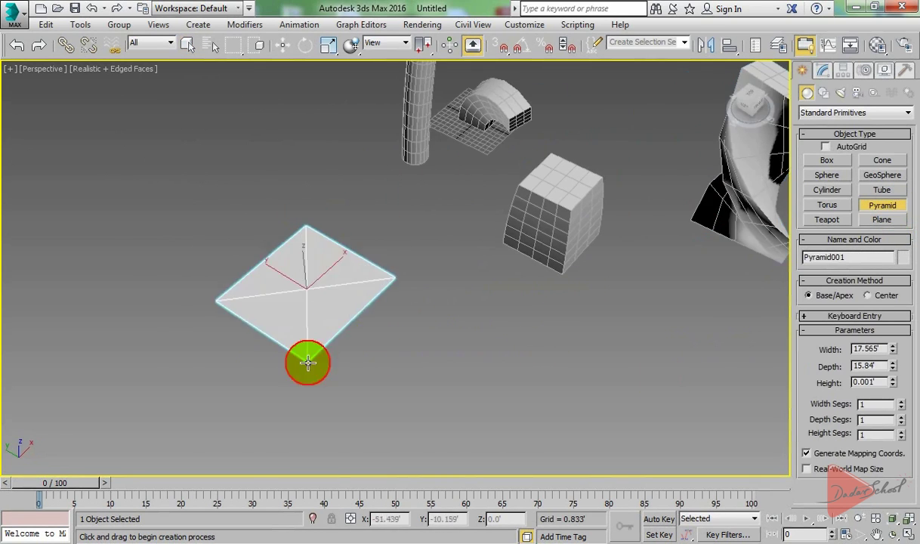
pyautogui.click(339, 273)
pyautogui.keyDown('alt'); pyautogui.moveTo(339, 274); pyautogui.dragTo(437, 257, button='middle'); pyautogui.keyUp('alt')
# Give the pyramid 6 height segments, 4 width segments and 3 depth segments.
pyautogui.click(823, 70)
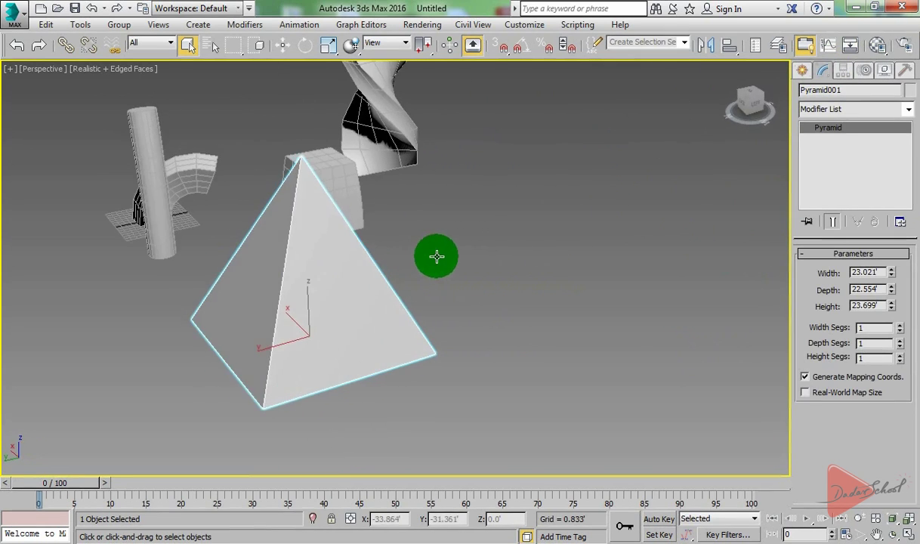
pyautogui.click(899, 354)
pyautogui.click(900, 355)
pyautogui.click(899, 355)
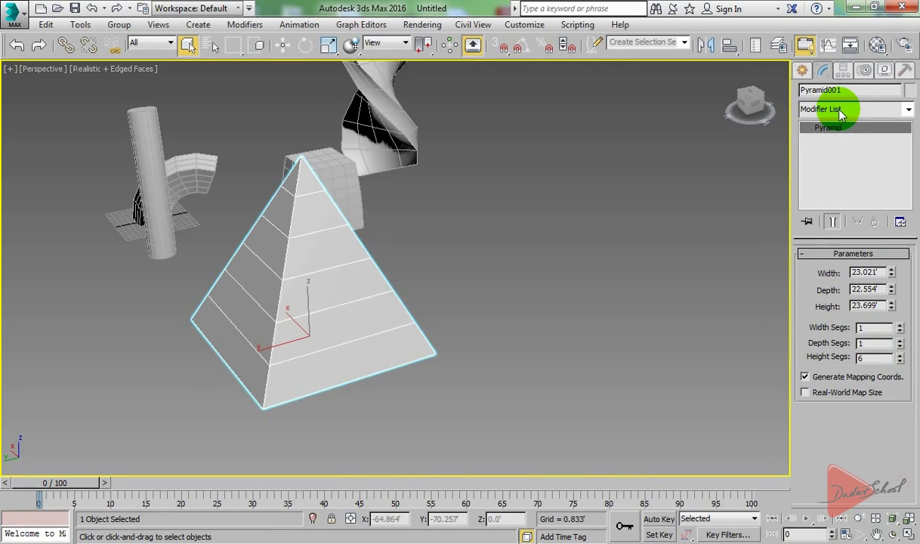
pyautogui.click(900, 325)
pyautogui.click(899, 324)
pyautogui.click(900, 325)
pyautogui.click(900, 341)
pyautogui.click(900, 340)
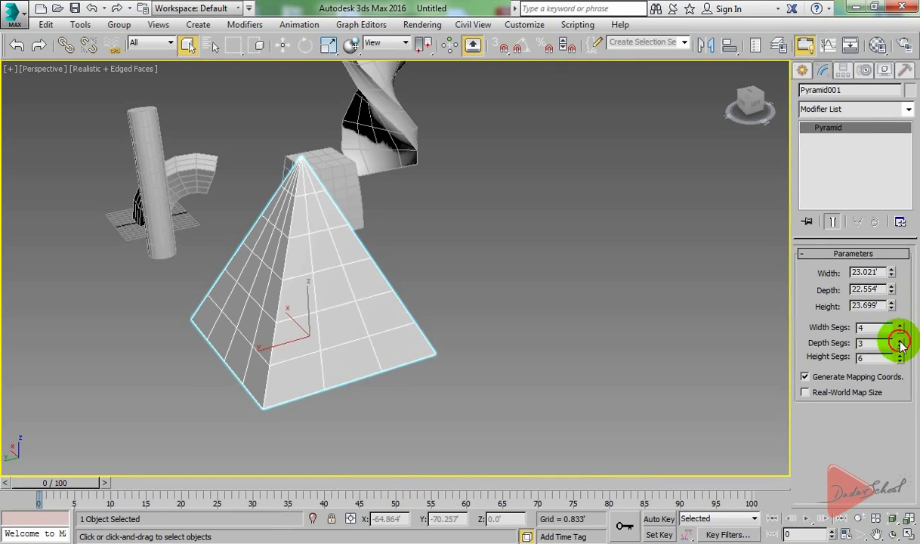
pyautogui.keyDown('alt'); pyautogui.moveTo(483, 345); pyautogui.dragTo(534, 352, button='middle'); pyautogui.keyUp('alt')
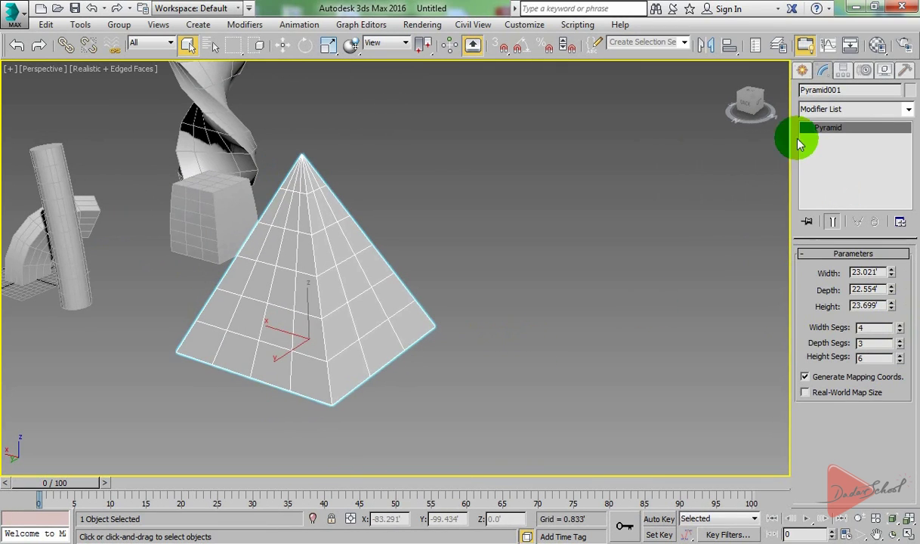
pyautogui.click(831, 114)
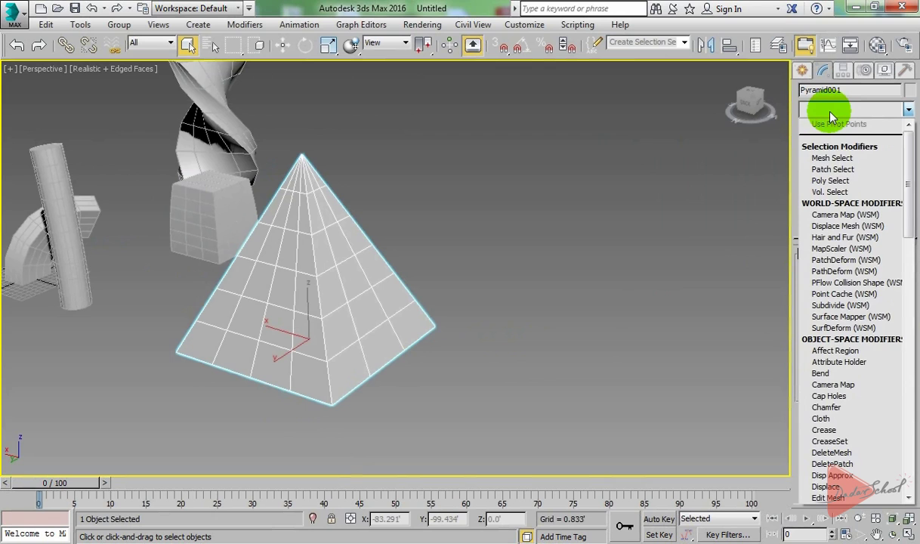
# Apply a Twist modifier to Pyramid001 with a 98-degree angle about Z.
pyautogui.press('t')
pyautogui.press('w')
pyautogui.press('Return')
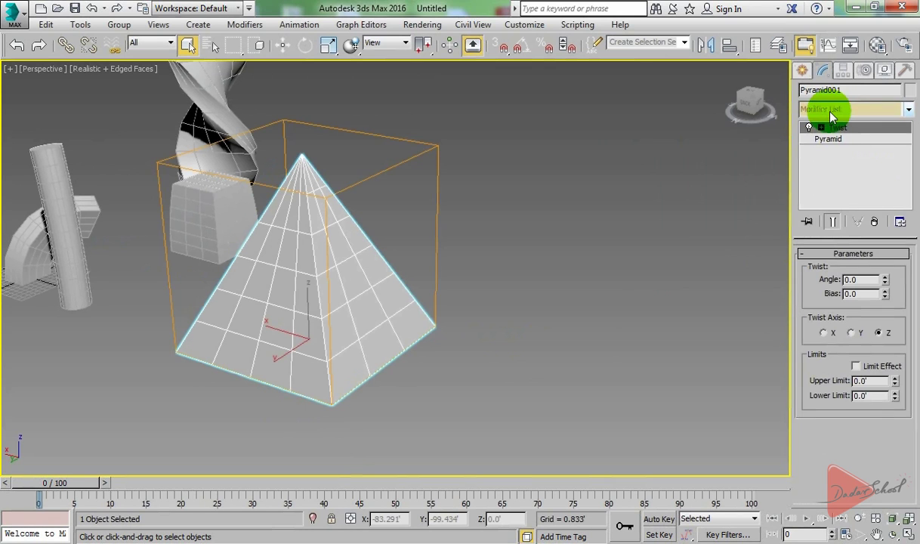
pyautogui.click(886, 277)
pyautogui.moveTo(888, 280); pyautogui.dragTo(821, 140)
pyautogui.moveTo(649, 268)
pyautogui.keyDown('alt'); pyautogui.mouseDown(button='middle')
pyautogui.moveTo(552, 318)
pyautogui.moveTo(380, 328)
pyautogui.moveTo(386, 349)
pyautogui.mouseUp(button='middle'); pyautogui.keyUp('alt')
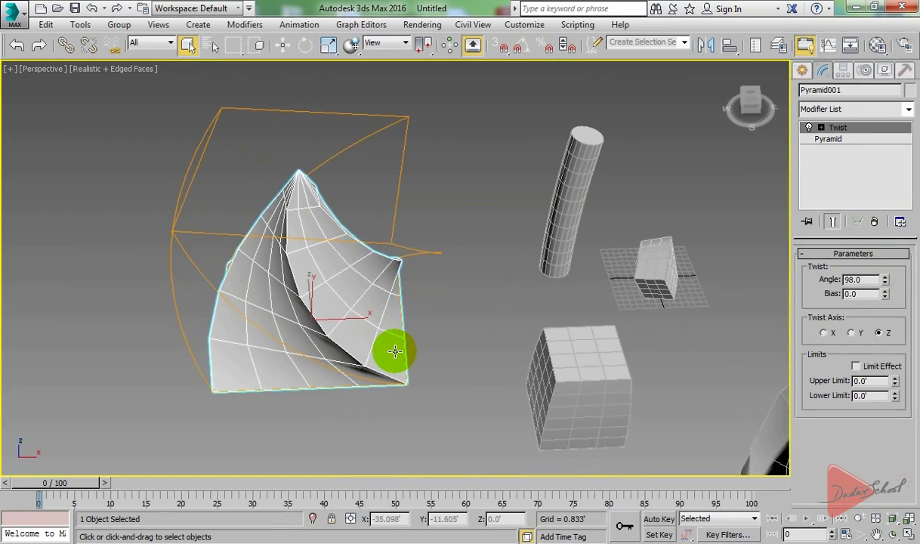
pyautogui.moveTo(376, 318)
pyautogui.keyDown('alt'); pyautogui.mouseDown(button='middle')
pyautogui.moveTo(495, 277)
pyautogui.moveTo(686, 298)
pyautogui.mouseUp(button='middle'); pyautogui.keyUp('alt')
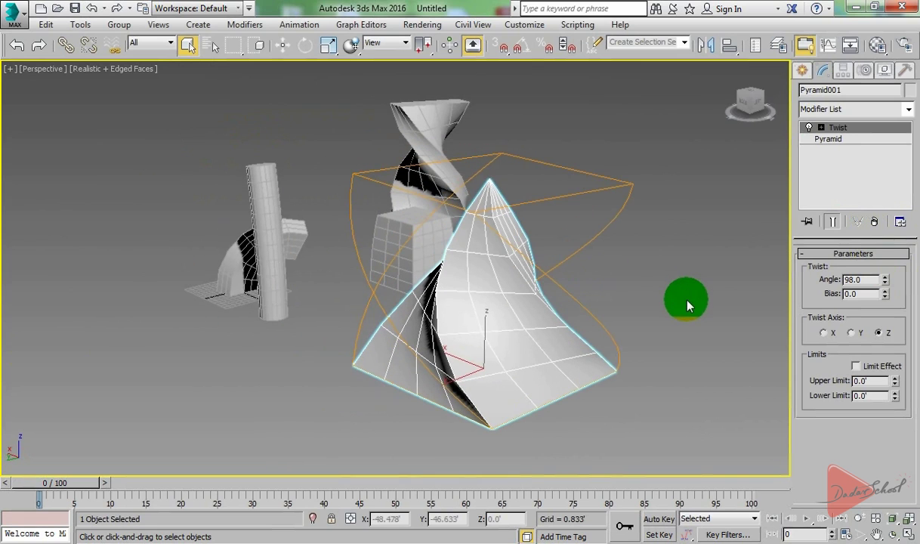